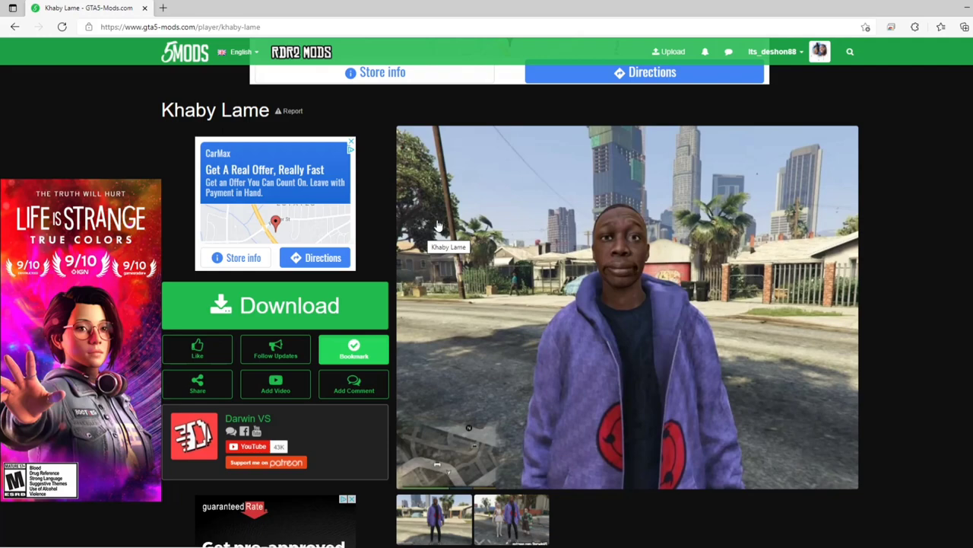
# Download the current version of the Khaby Lame mod from its page and minimize the browser.
pyautogui.scroll(-4, 337, 292)
pyautogui.scroll(-1, 337, 294)
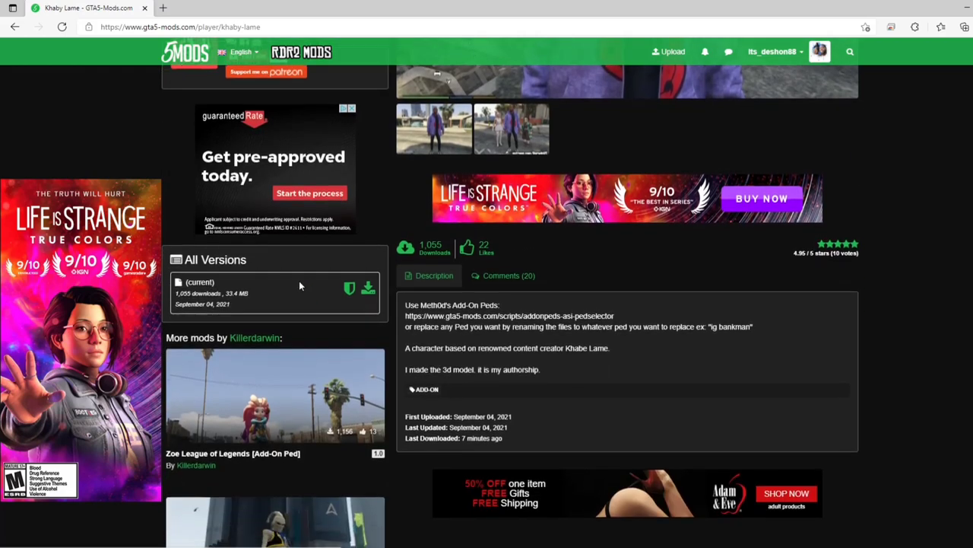
pyautogui.click(370, 289)
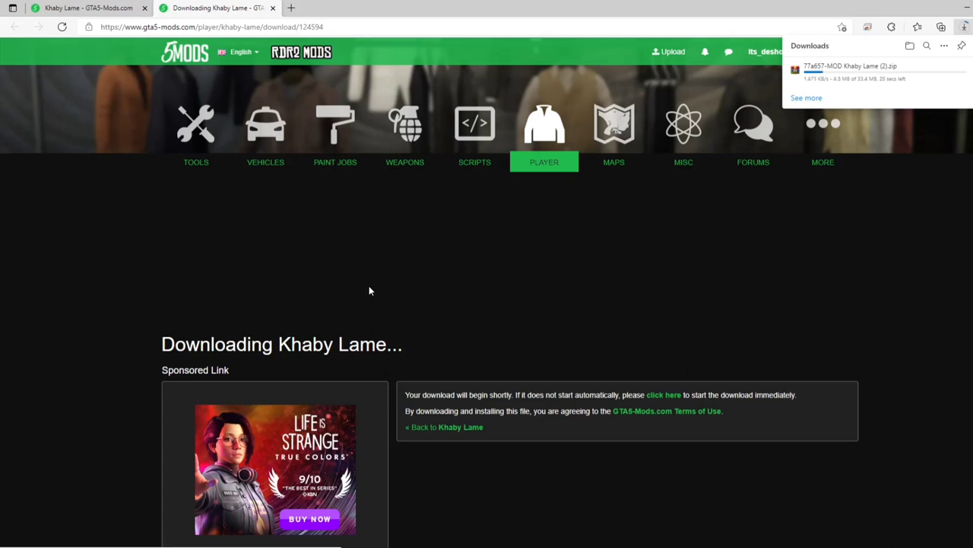
pyautogui.click(966, 12)
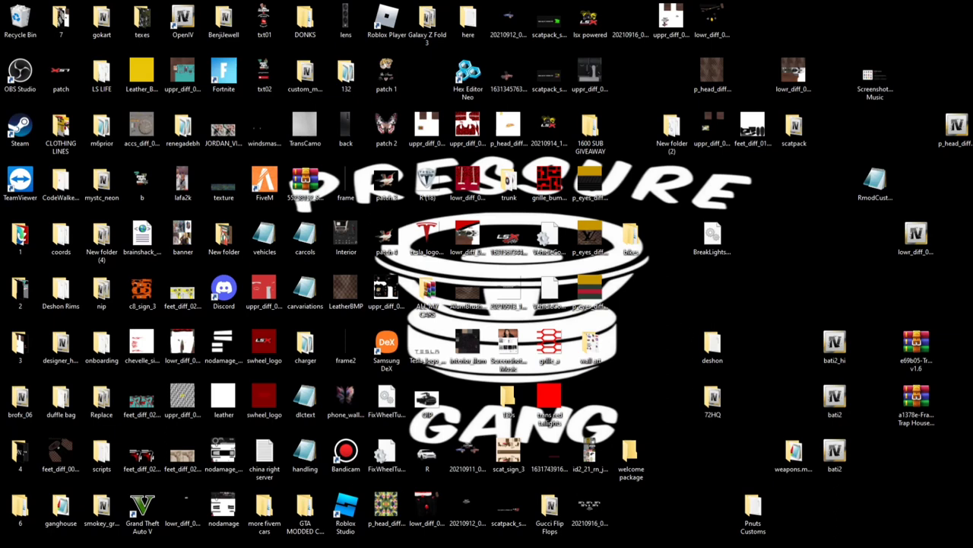
# Launch OpenIV for the Windows version of Grand Theft Auto V and open the Grand Theft Auto V game folder.
pyautogui.moveTo(302, 545)
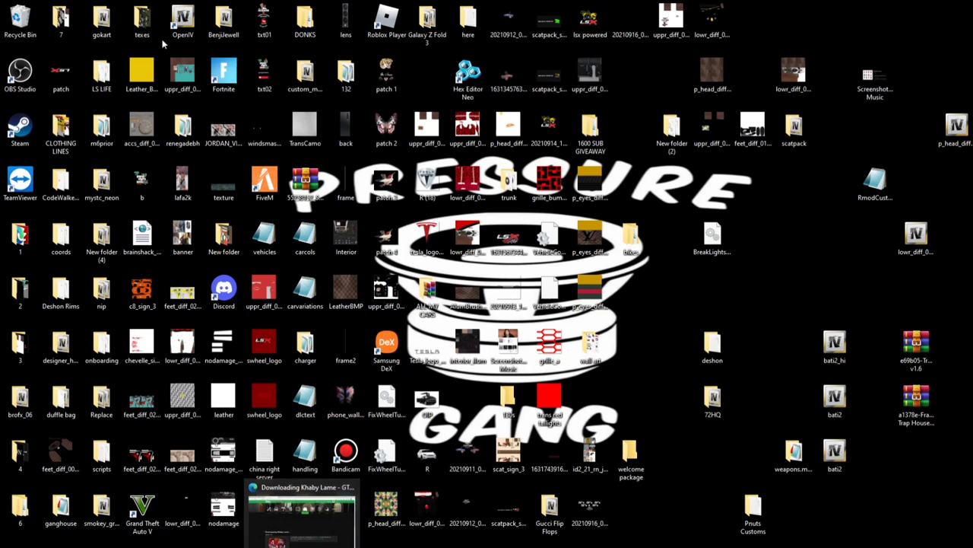
pyautogui.doubleClick(188, 17)
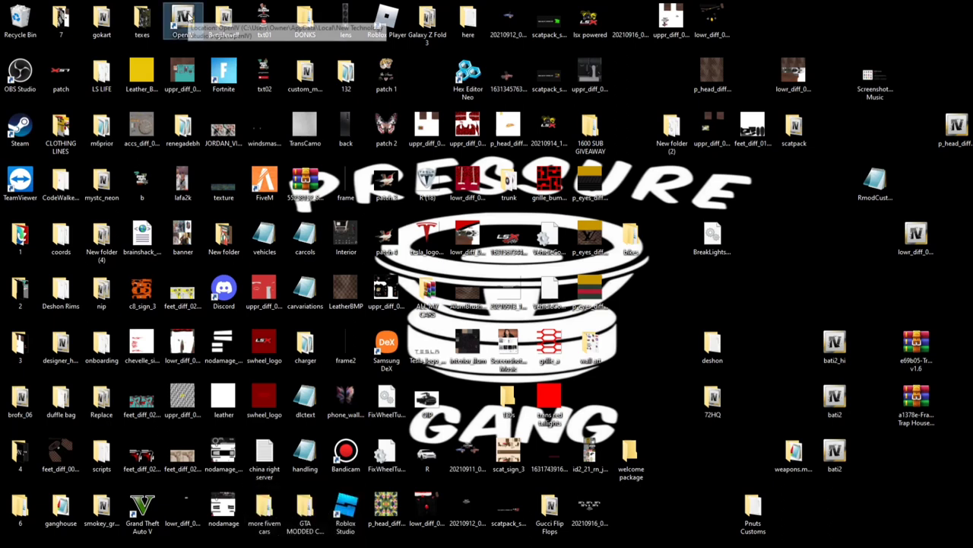
pyautogui.click(451, 299)
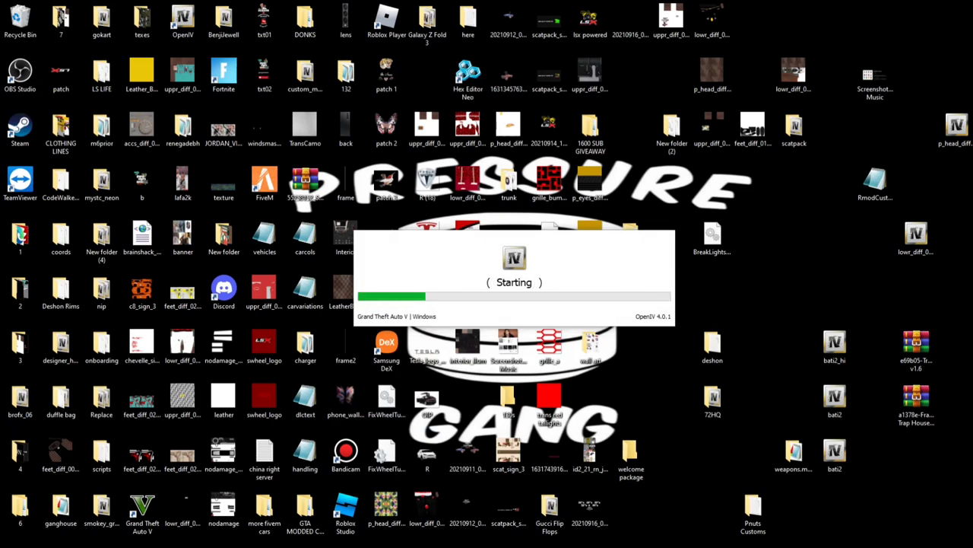
pyautogui.rightClick(277, 547)
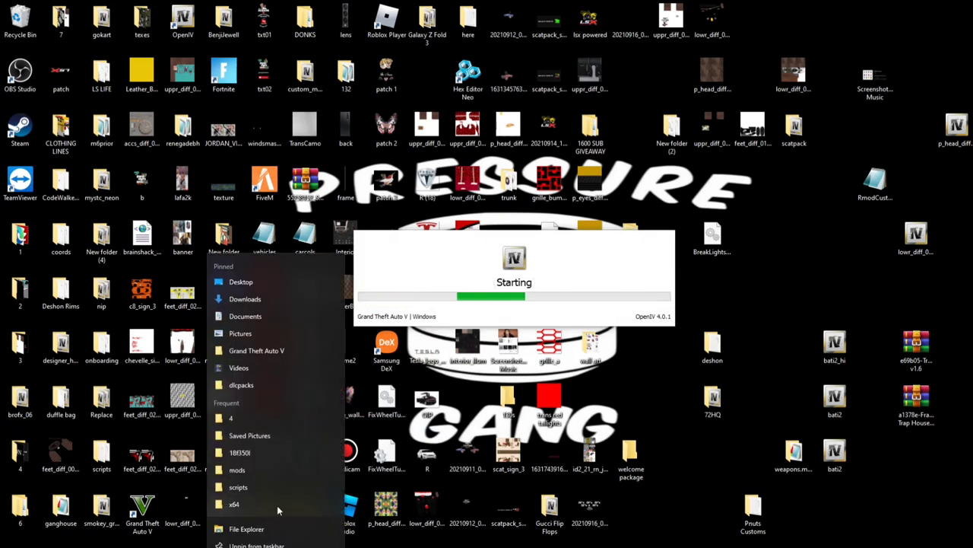
pyautogui.click(255, 351)
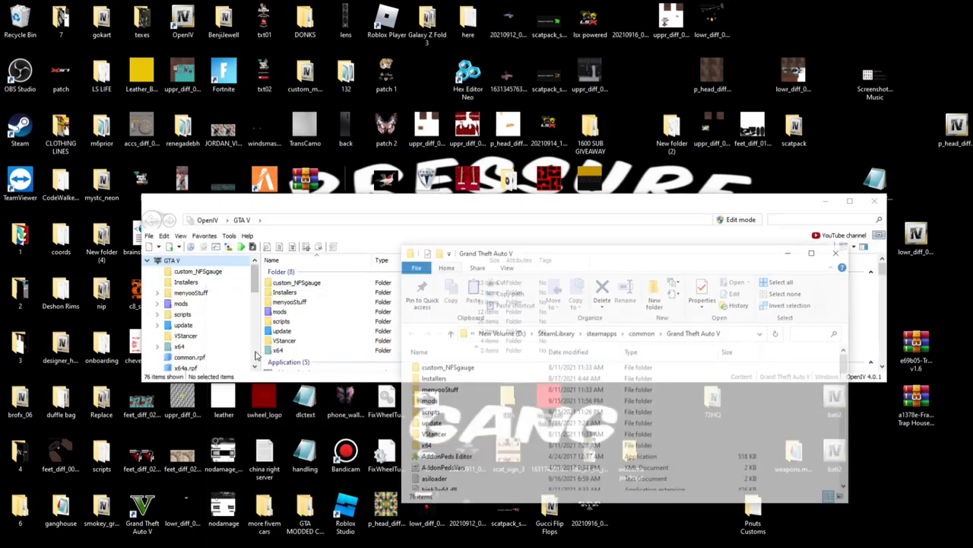
# Enable edit mode in OpenIV, accepting its warning, and arrange the OpenIV and game folder windows so both are visible.
pyautogui.moveTo(561, 202); pyautogui.dragTo(572, 10)
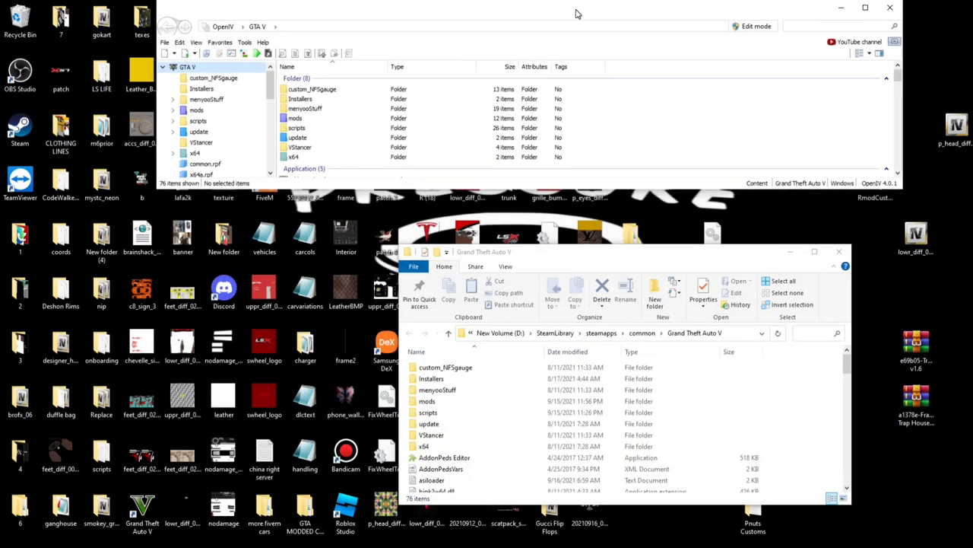
pyautogui.click(750, 27)
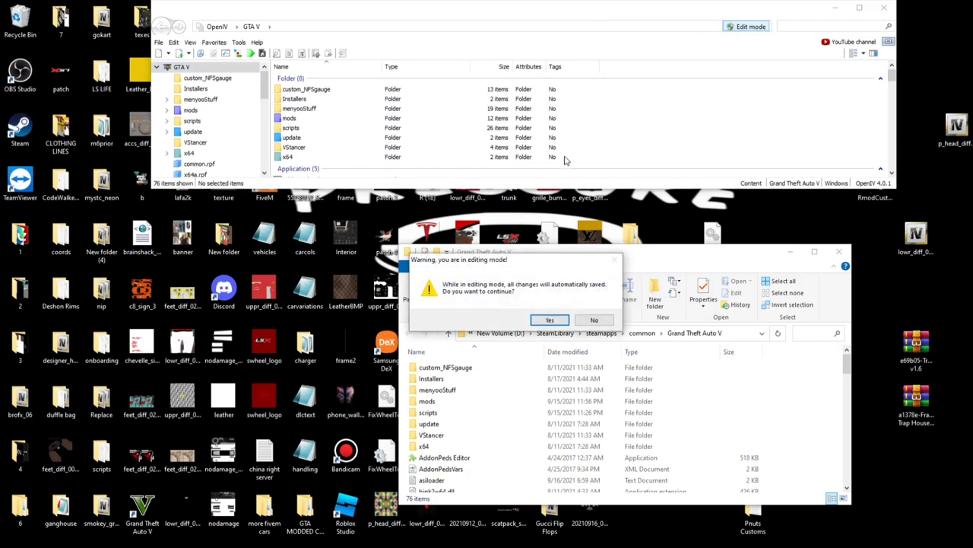
pyautogui.click(549, 319)
pyautogui.moveTo(559, 253); pyautogui.dragTo(697, 308)
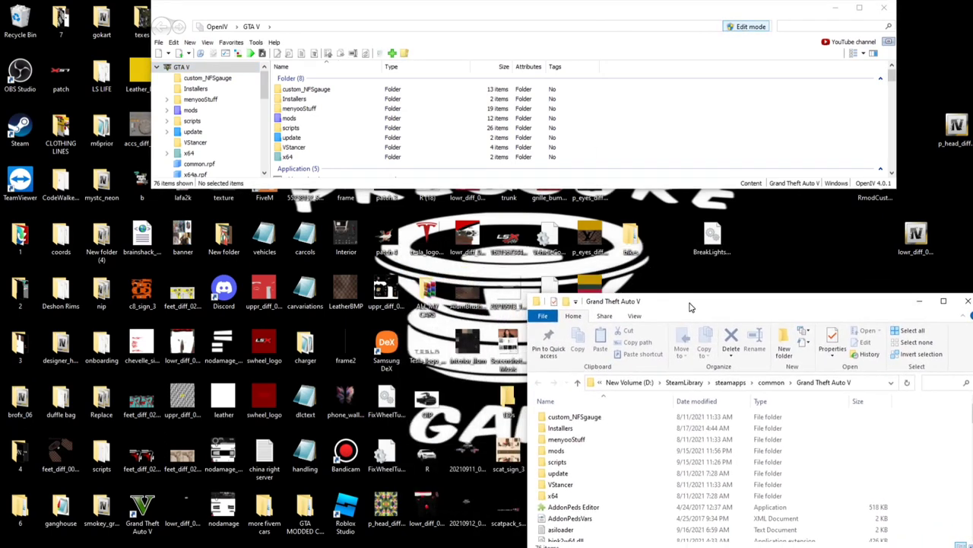
pyautogui.moveTo(560, 189); pyautogui.dragTo(563, 239)
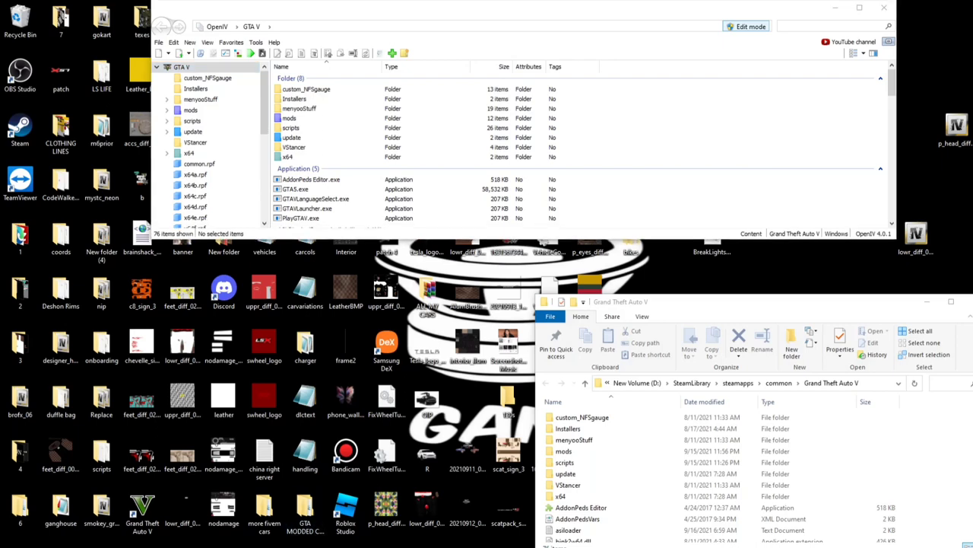
# Open 77a657-MOD Khaby Lame (2) from Downloads and select the four Khaby Lame files inside its MOD Khaby Lame folder.
pyautogui.click(244, 287)
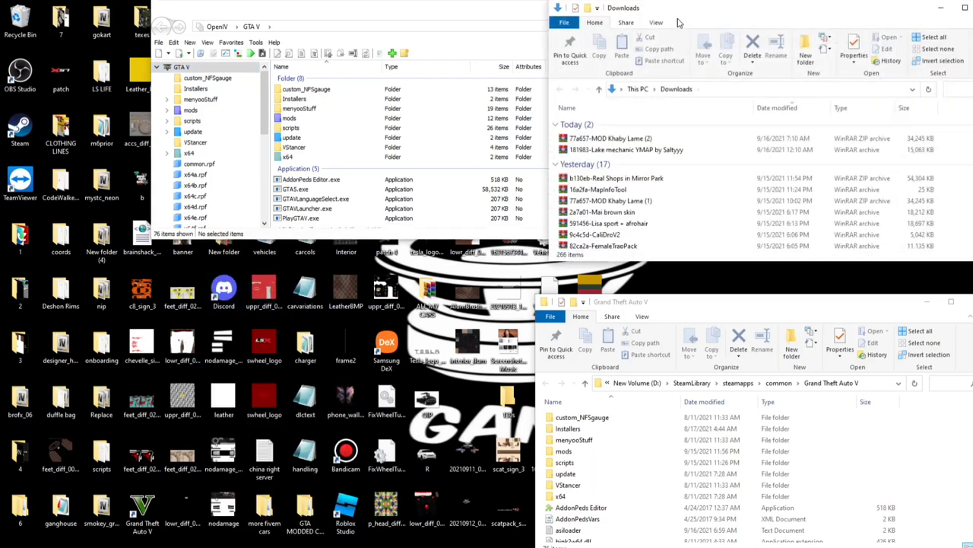
pyautogui.moveTo(692, 19); pyautogui.dragTo(225, 303)
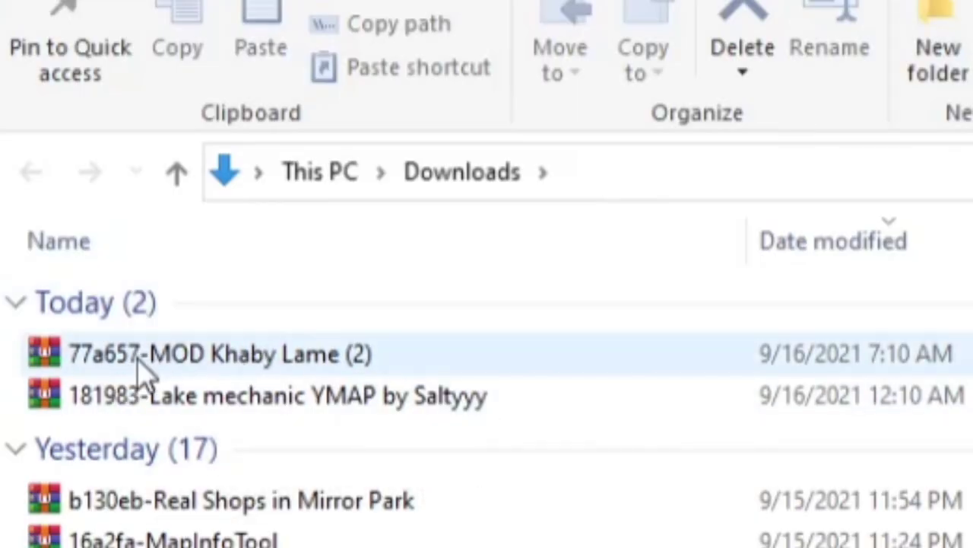
pyautogui.doubleClick(251, 371)
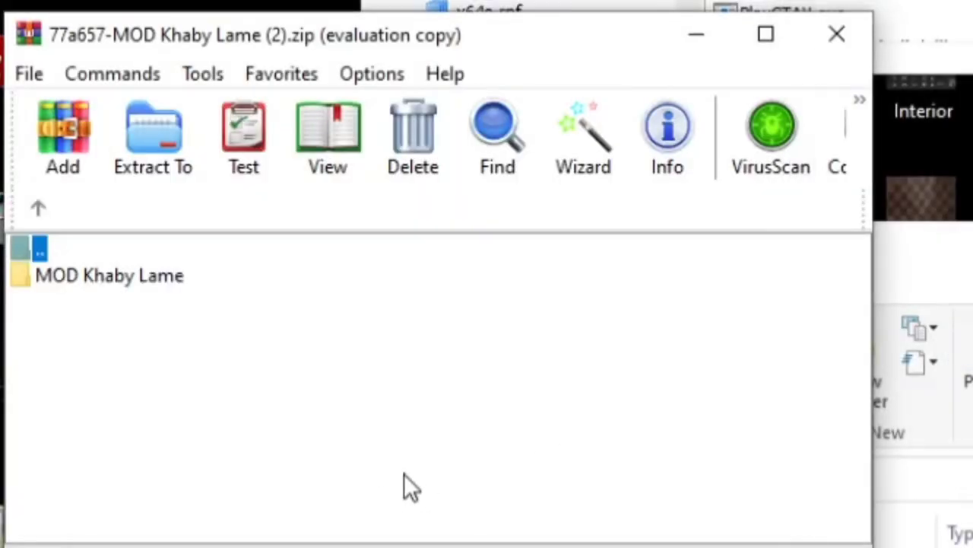
pyautogui.doubleClick(137, 273)
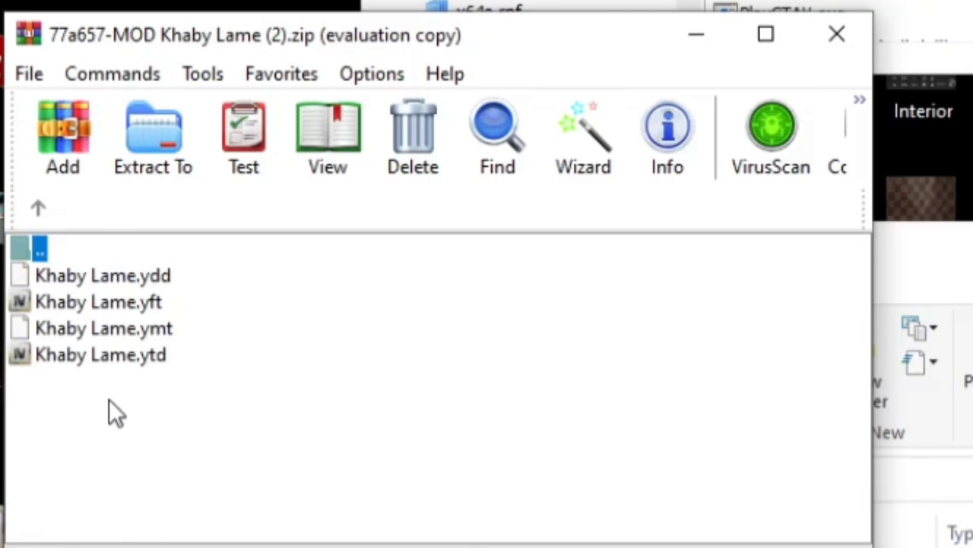
pyautogui.moveTo(107, 394); pyautogui.dragTo(84, 277)
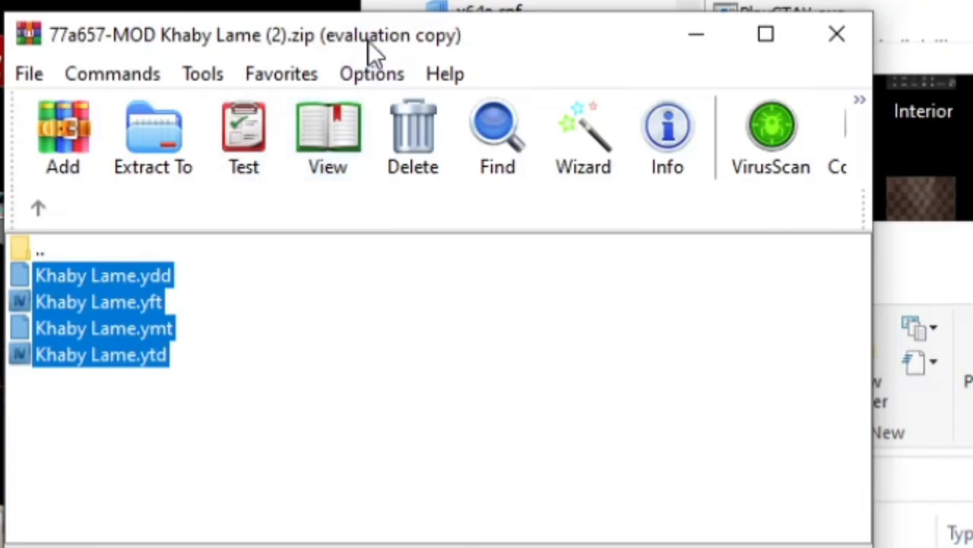
pyautogui.moveTo(370, 54); pyautogui.dragTo(358, 96)
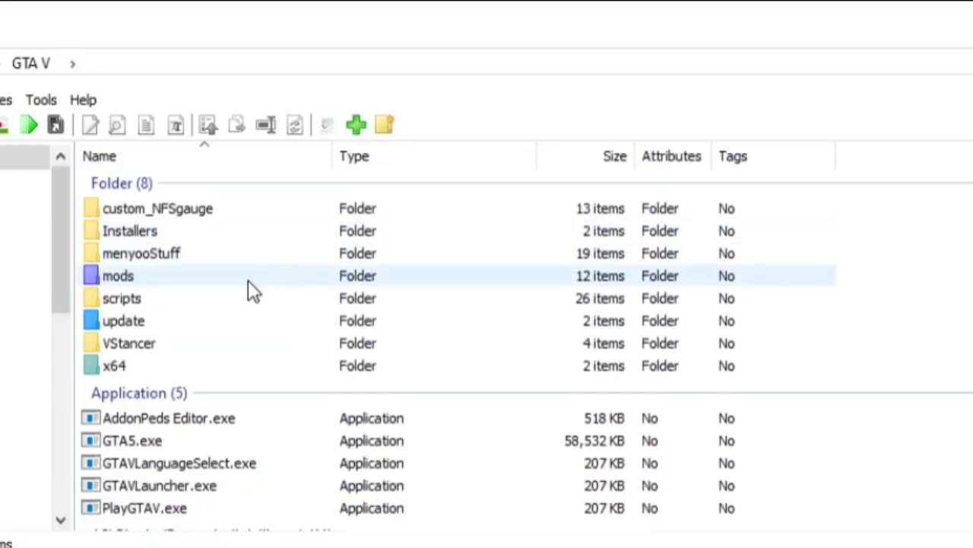
# In OpenIV, open mods/update/x64/dlcpacks/addonpeds/dlc.rpf/peds.rpf.
pyautogui.doubleClick(145, 277)
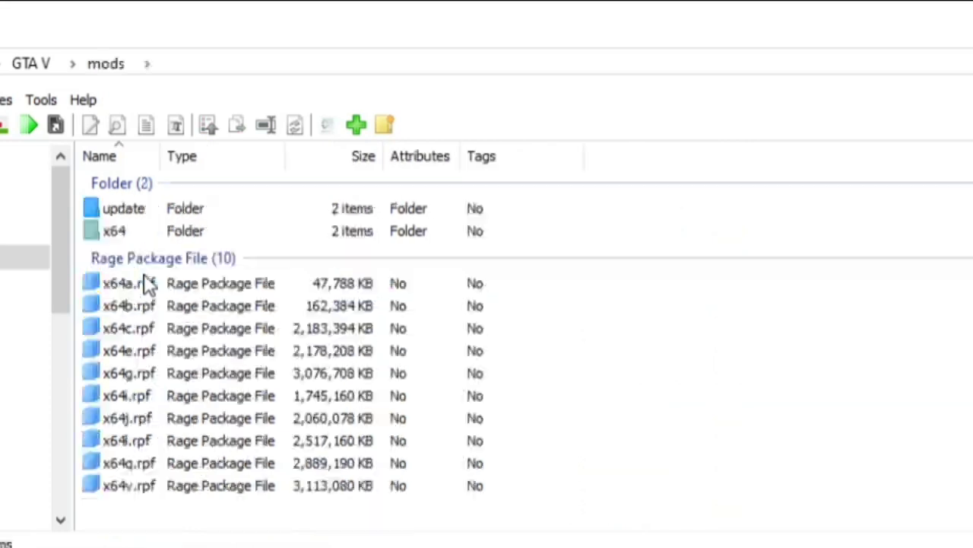
pyautogui.doubleClick(143, 210)
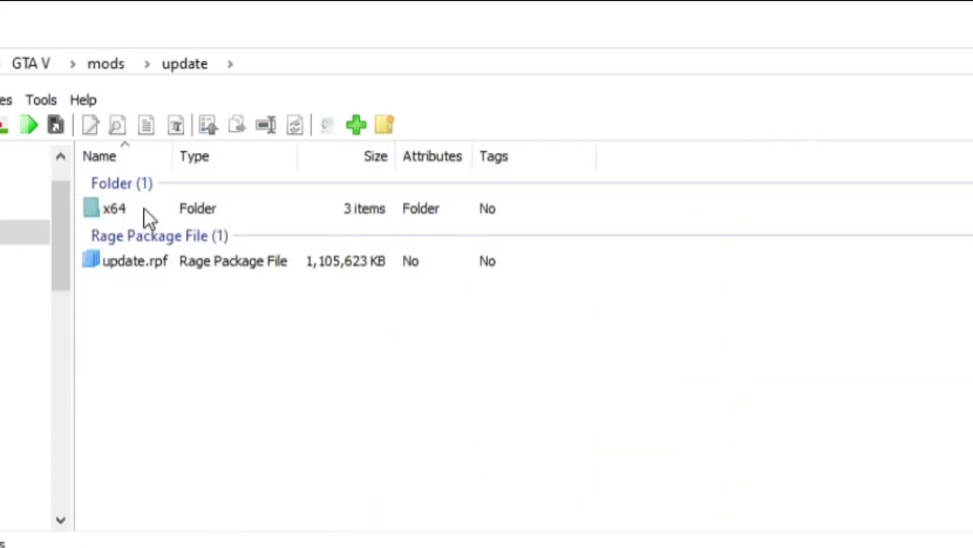
pyautogui.doubleClick(144, 207)
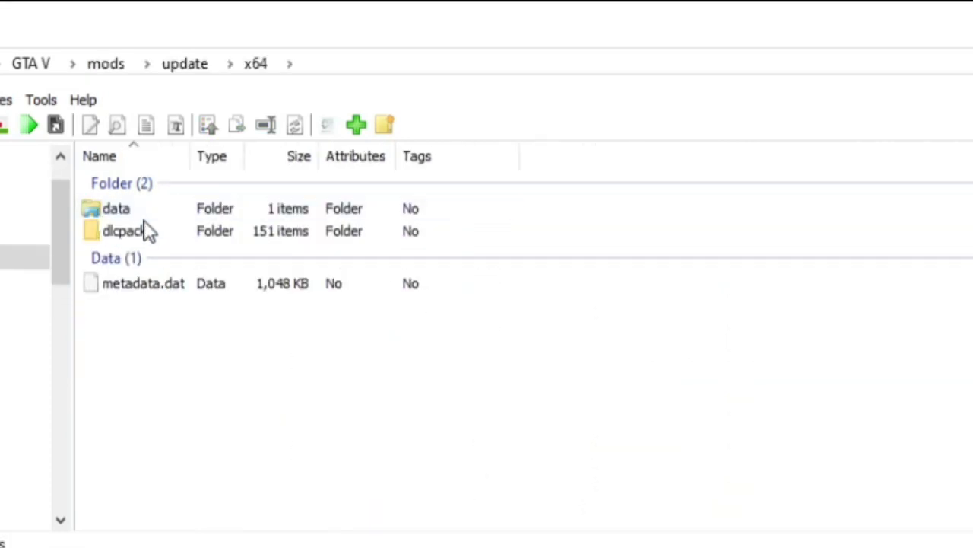
pyautogui.doubleClick(179, 231)
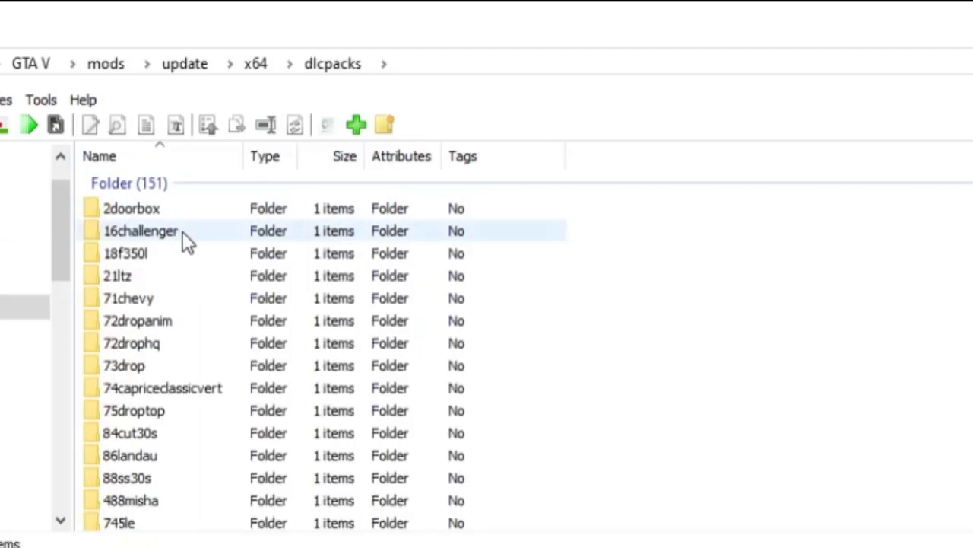
pyautogui.scroll(-2, 177, 346)
pyautogui.scroll(-1, 177, 350)
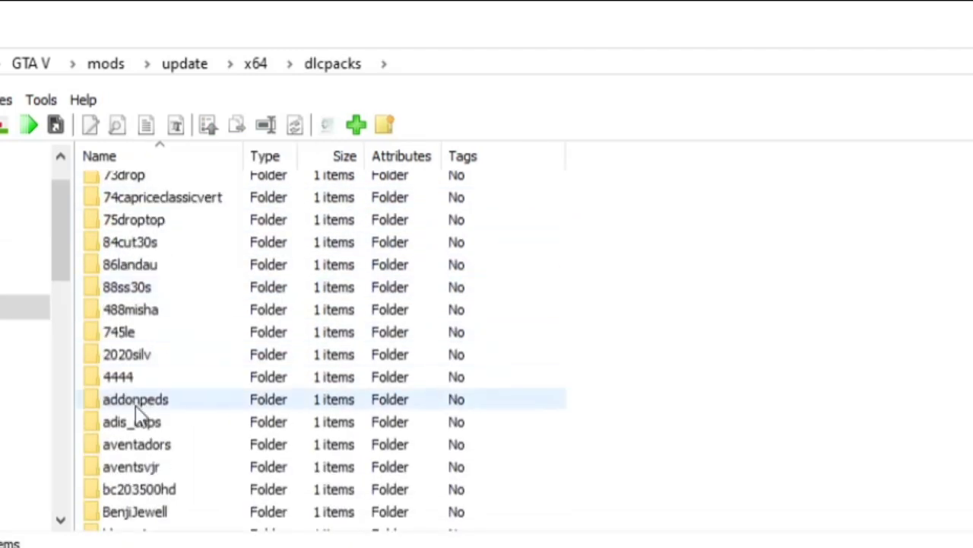
pyautogui.click(186, 402)
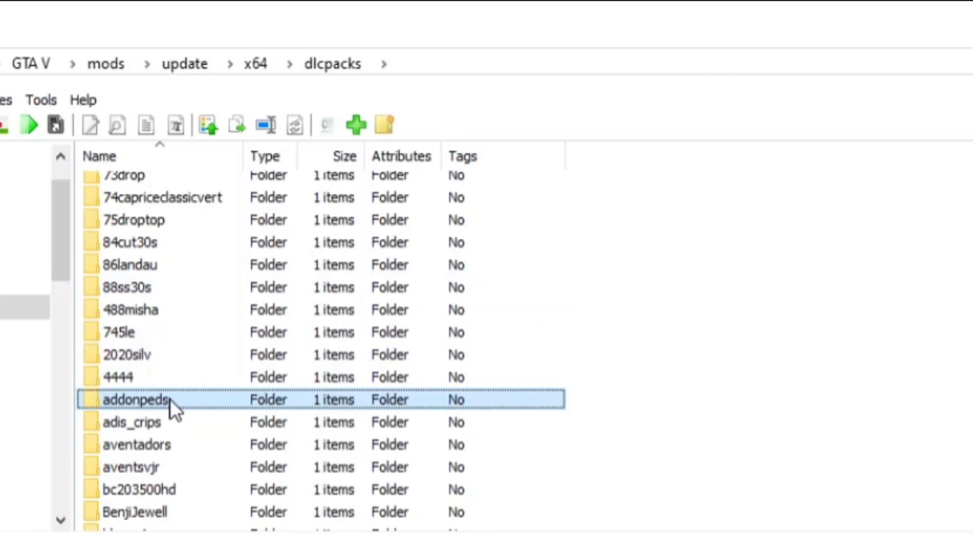
pyautogui.doubleClick(169, 397)
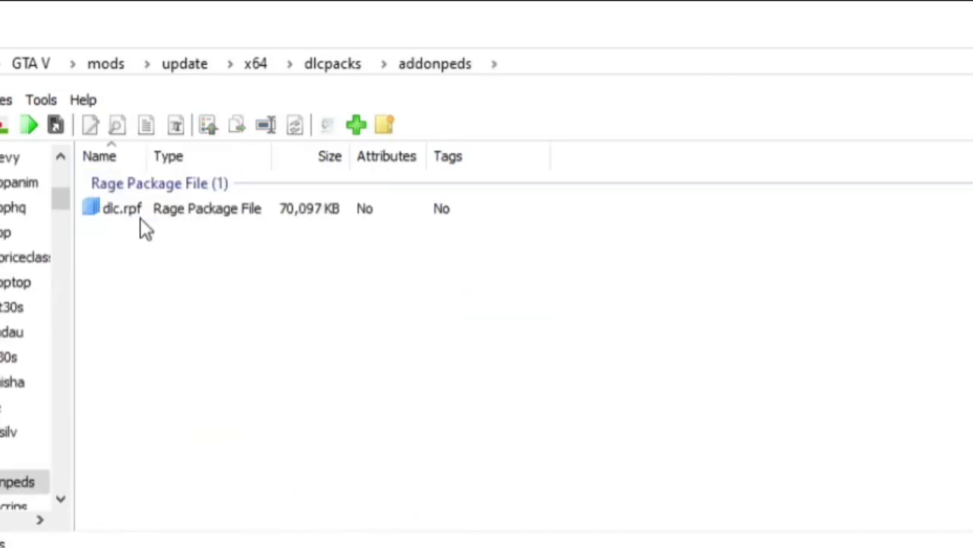
pyautogui.click(151, 216)
pyautogui.doubleClick(148, 208)
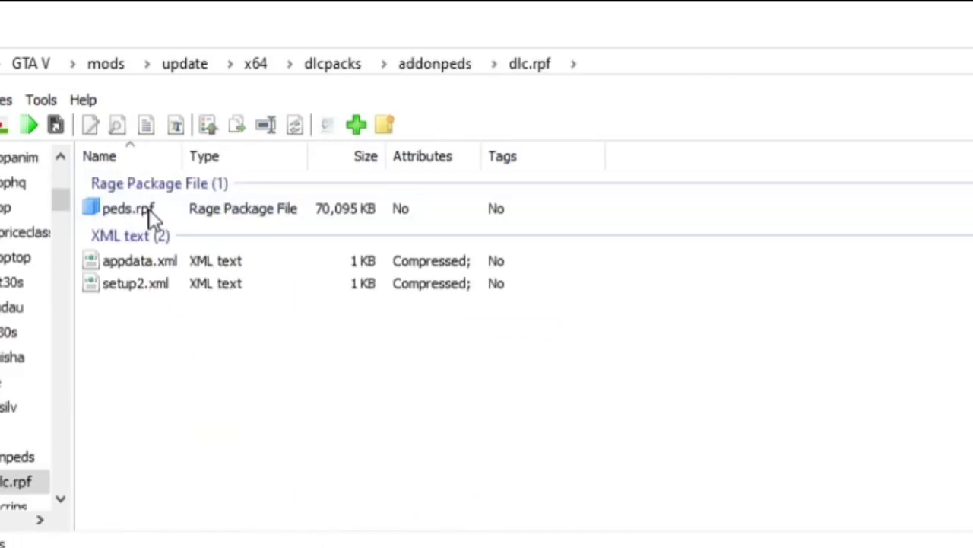
pyautogui.doubleClick(162, 207)
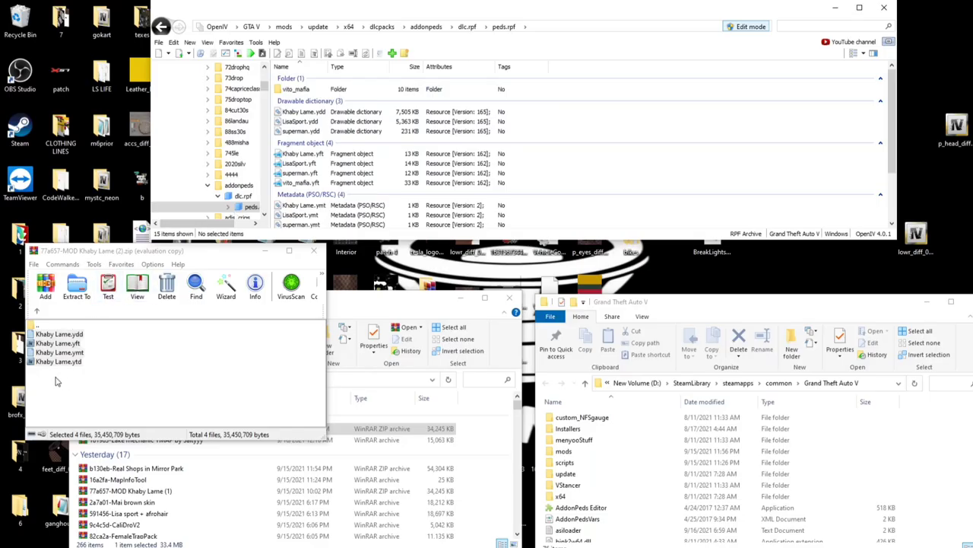
# Add the four selected Khaby Lame files to peds.rpf, and close the archive and Downloads windows.
pyautogui.moveTo(55, 380); pyautogui.dragTo(479, 218)
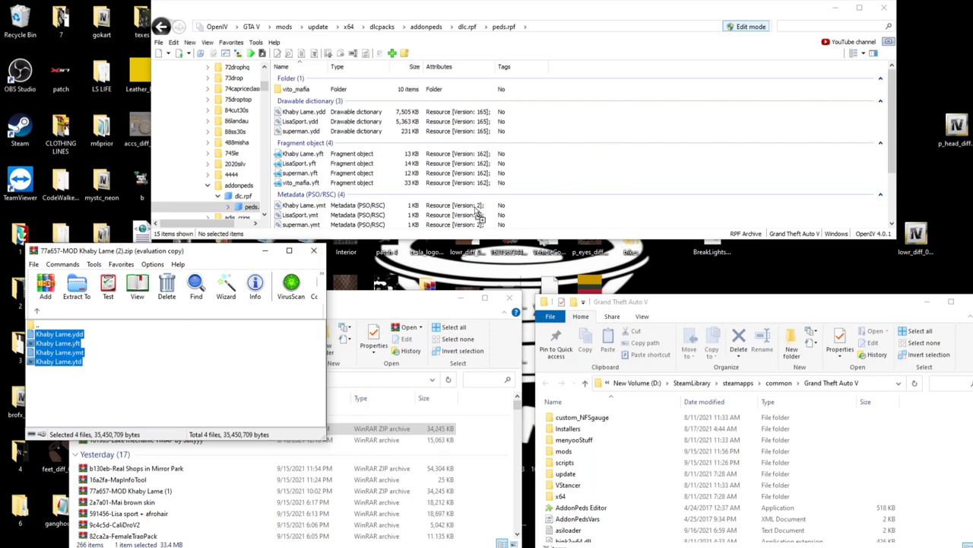
pyautogui.click(314, 253)
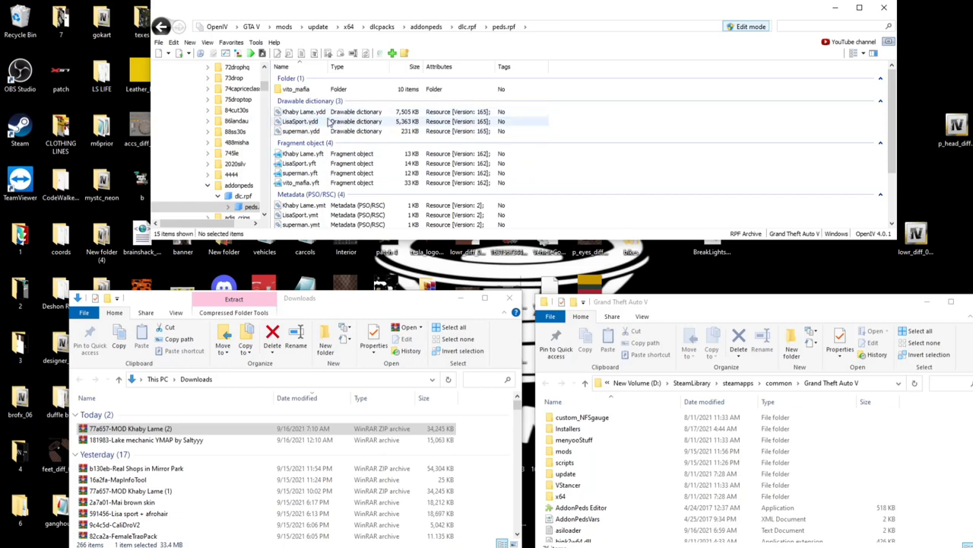
pyautogui.click(508, 298)
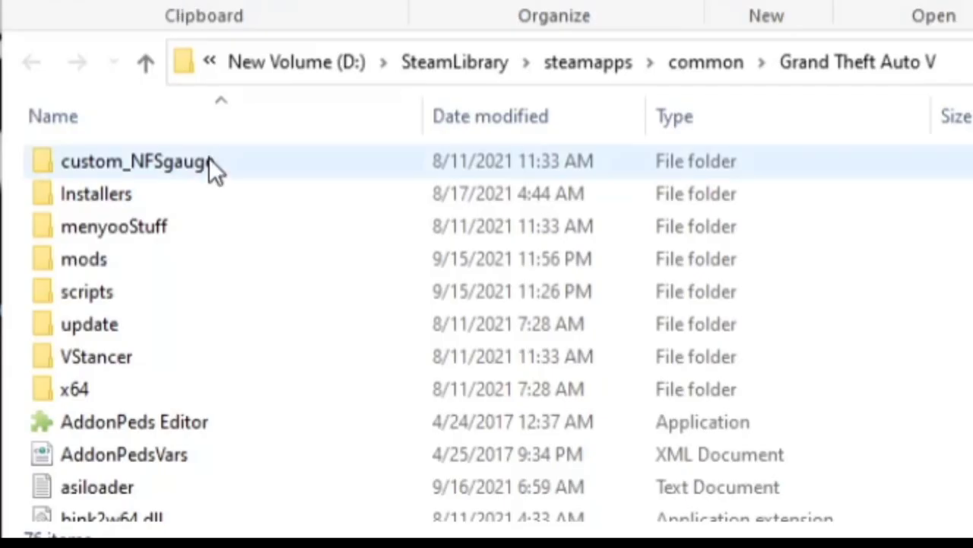
# Launch AddonPeds Editor from the game folder and place its window below OpenIV so the ped files stay visible.
pyautogui.scroll(-2, 608, 420)
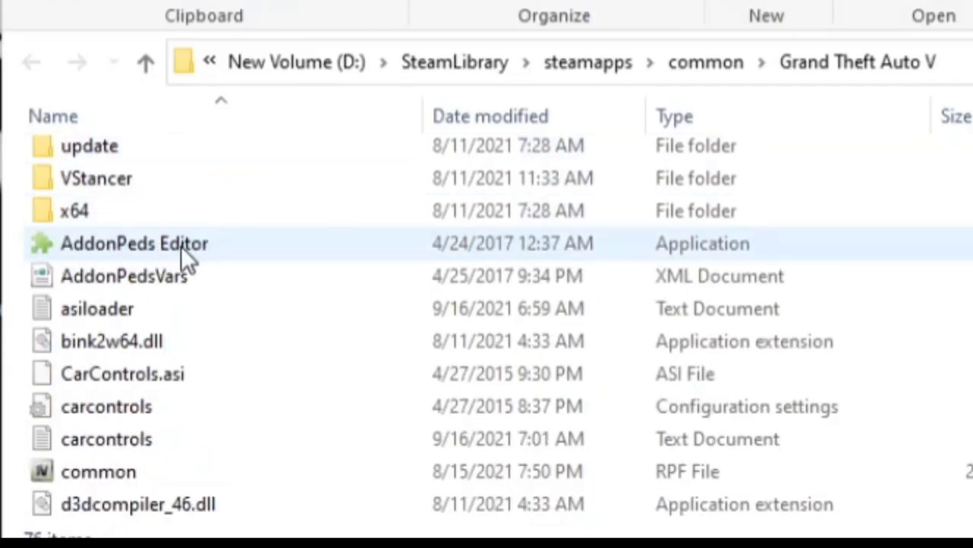
pyautogui.doubleClick(160, 246)
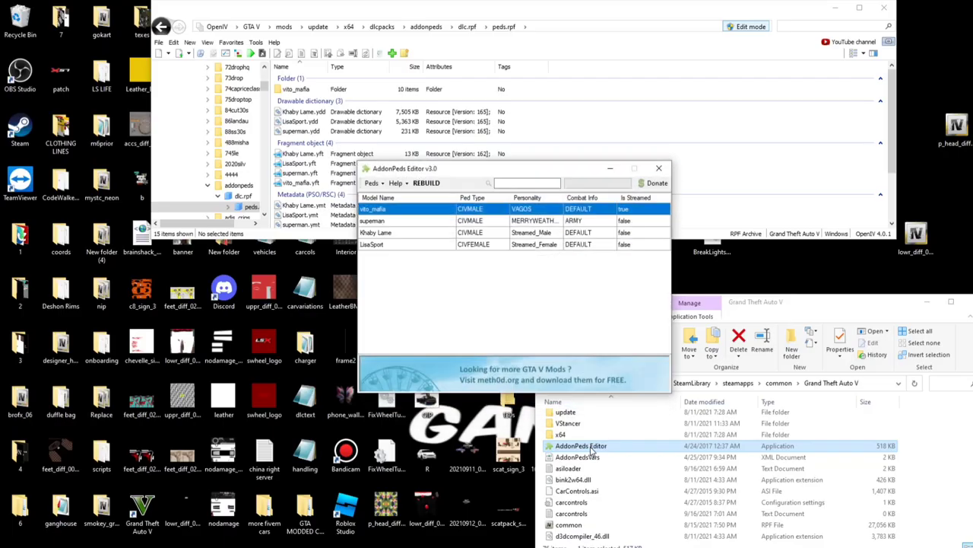
pyautogui.moveTo(518, 169); pyautogui.dragTo(497, 250)
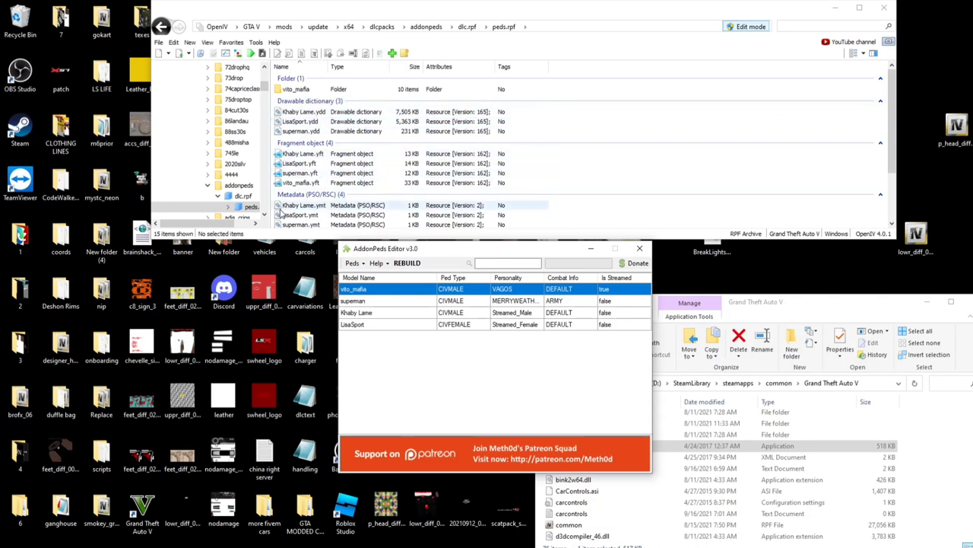
# Copy the name Khaby Lame, without its extension, from the Khaby Lame.ydd file in peds.rpf.
pyautogui.click(293, 114)
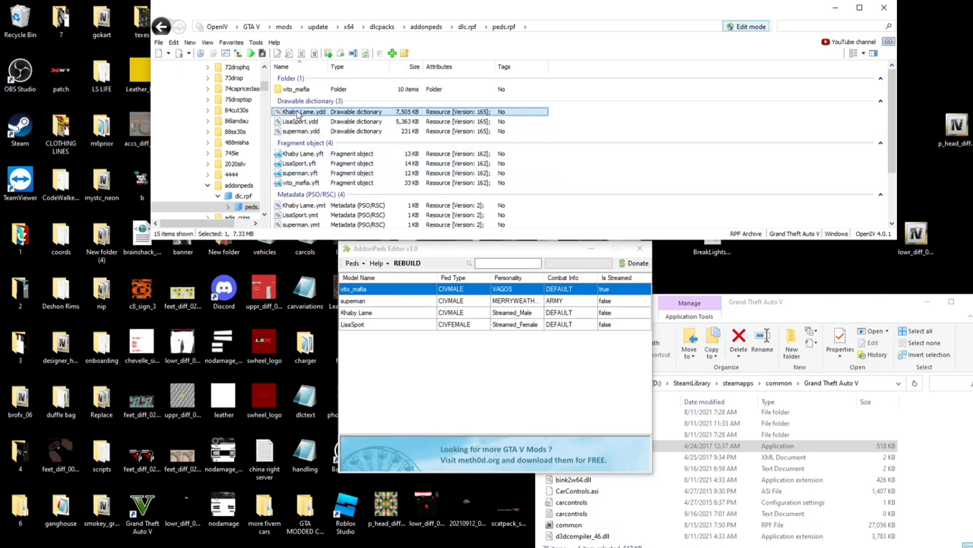
pyautogui.click(299, 112)
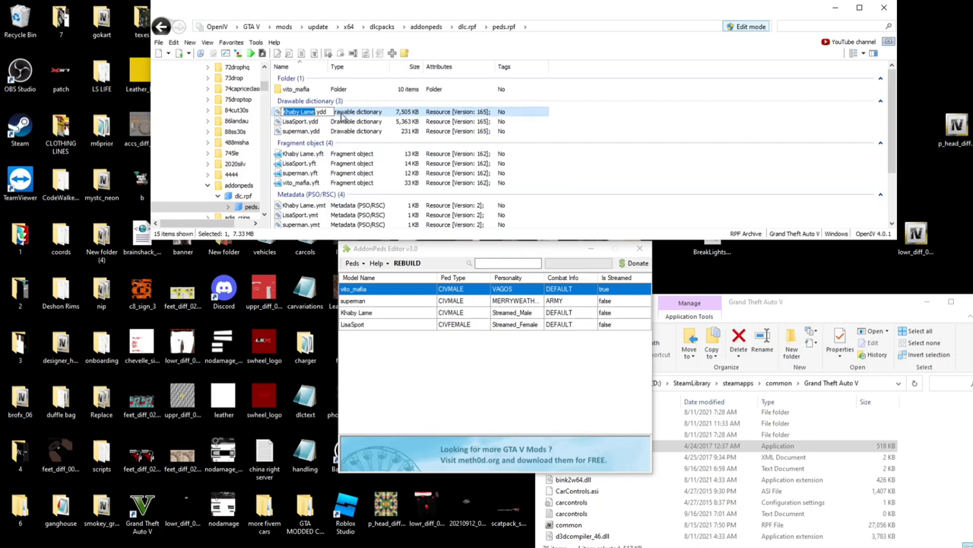
pyautogui.rightClick(295, 114)
pyautogui.click(327, 144)
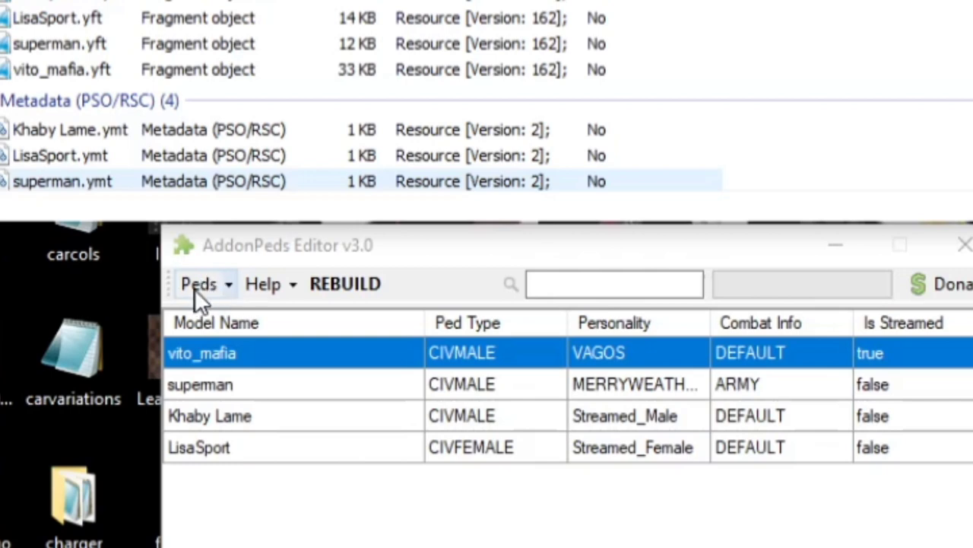
# Start a new ped entry in AddonPeds Editor and paste Khaby Lame as its model name.
pyautogui.click(211, 298)
pyautogui.click(224, 284)
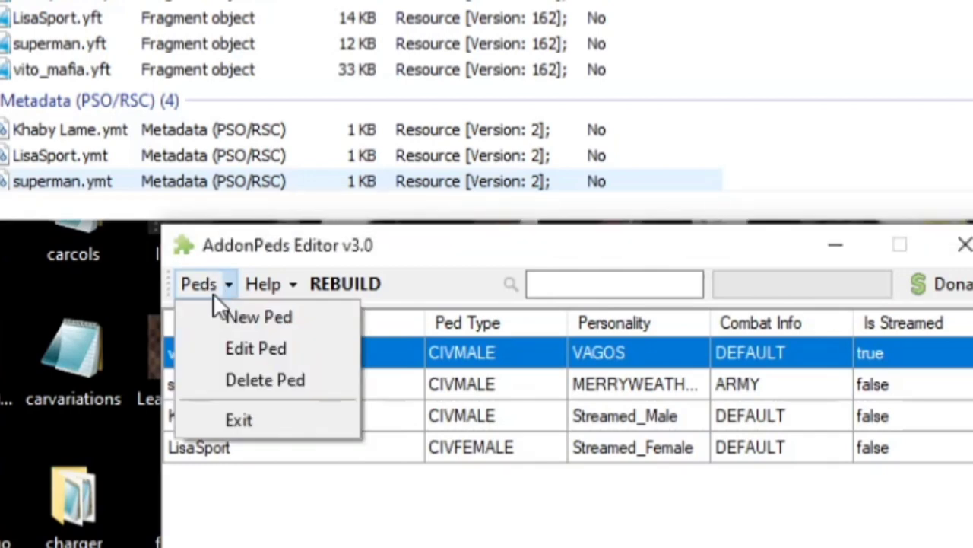
pyautogui.click(284, 318)
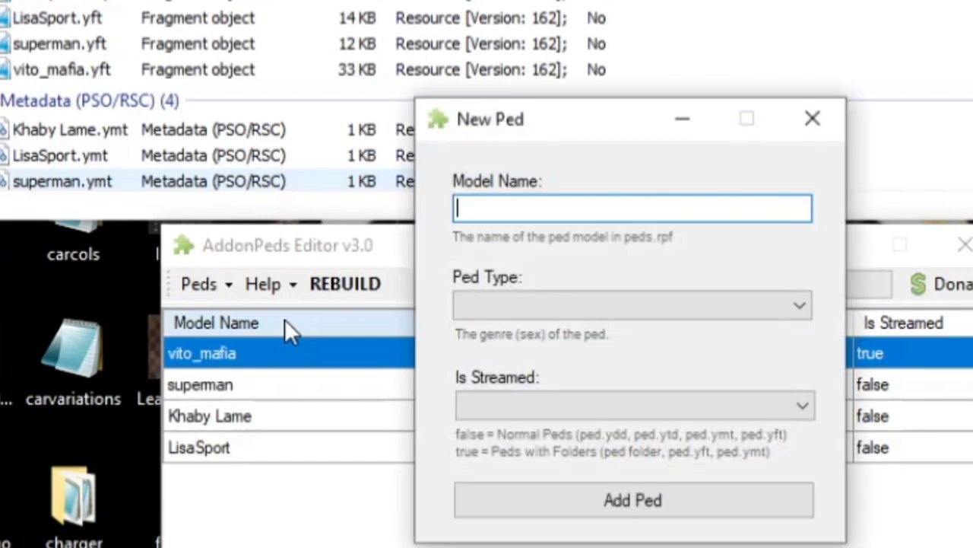
pyautogui.rightClick(480, 211)
pyautogui.click(561, 339)
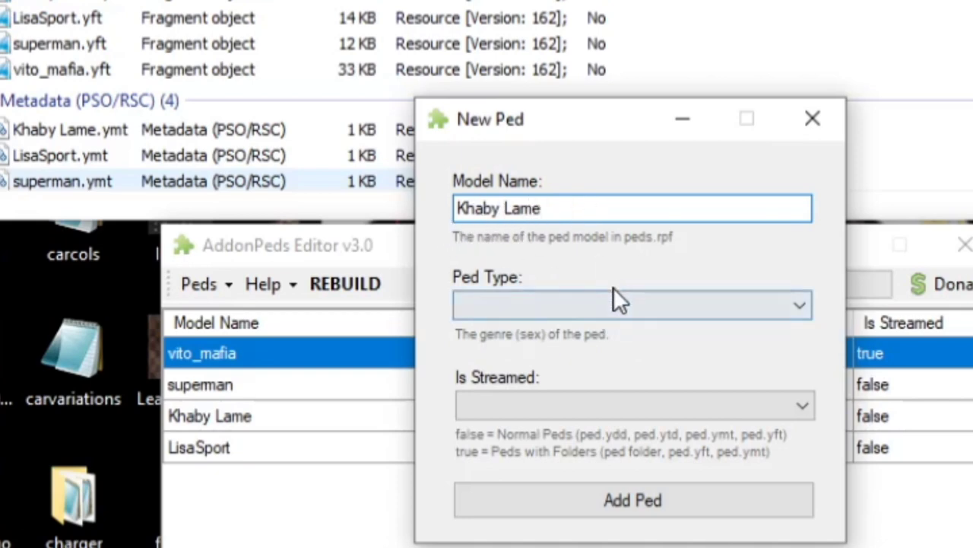
# Set the new ped's type to Male and its Is Streamed option to false.
pyautogui.click(572, 307)
pyautogui.click(531, 330)
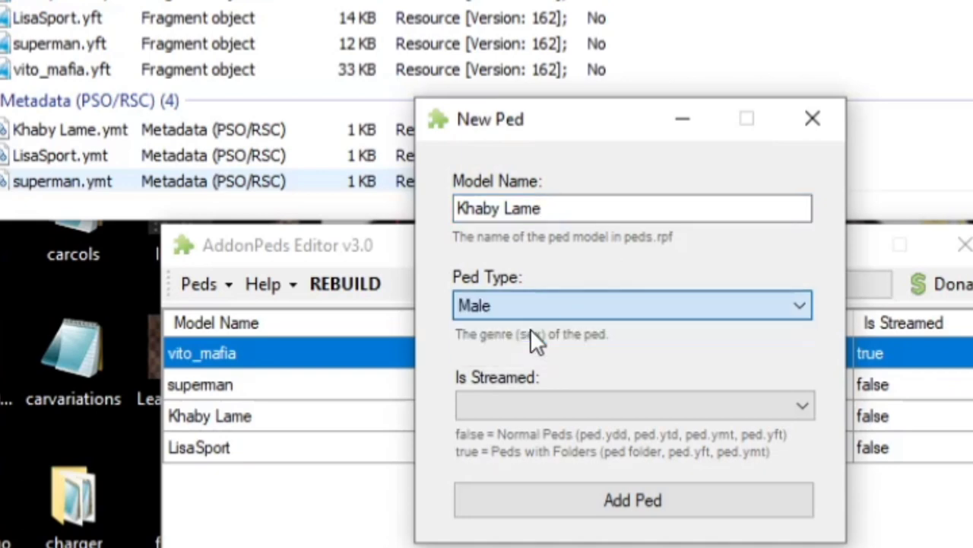
pyautogui.click(590, 408)
pyautogui.click(524, 426)
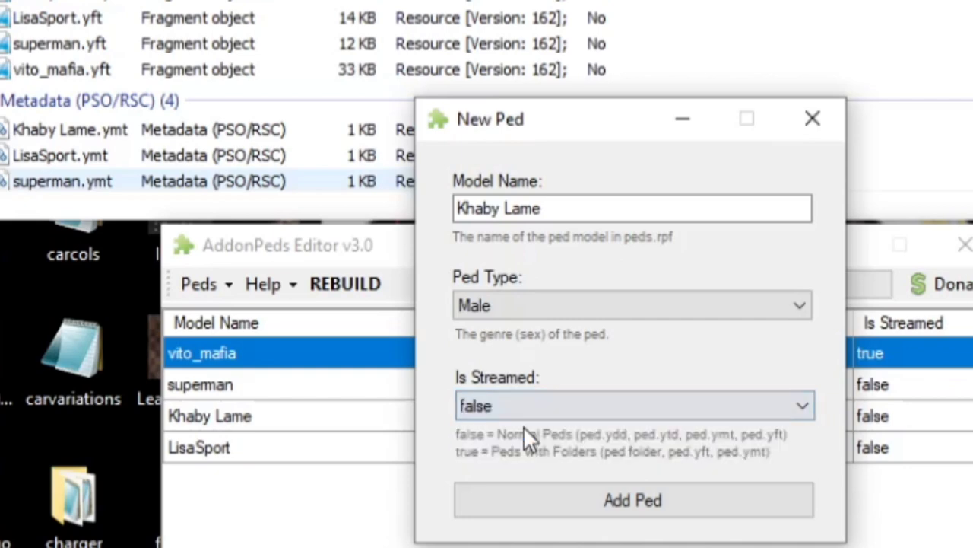
# Move the New Ped window beside the editor and look through the ped's file types in peds.rpf.
pyautogui.moveTo(604, 134); pyautogui.dragTo(546, 477)
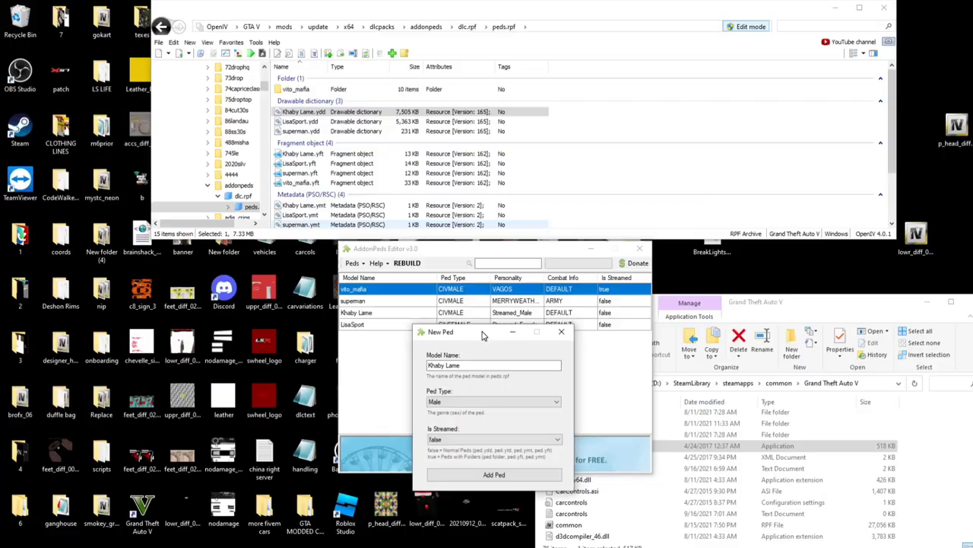
pyautogui.moveTo(482, 336); pyautogui.dragTo(726, 264)
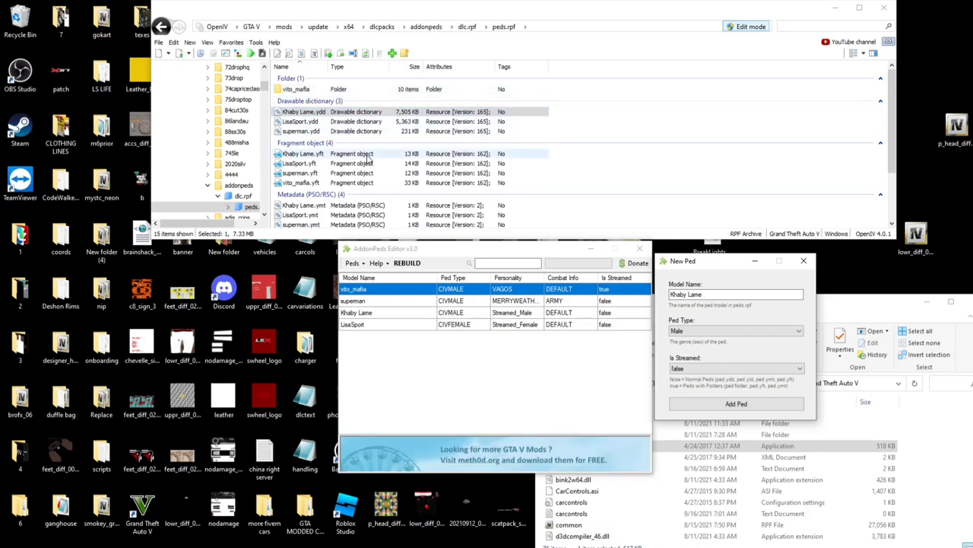
pyautogui.scroll(-2, 335, 179)
pyautogui.scroll(2, 342, 194)
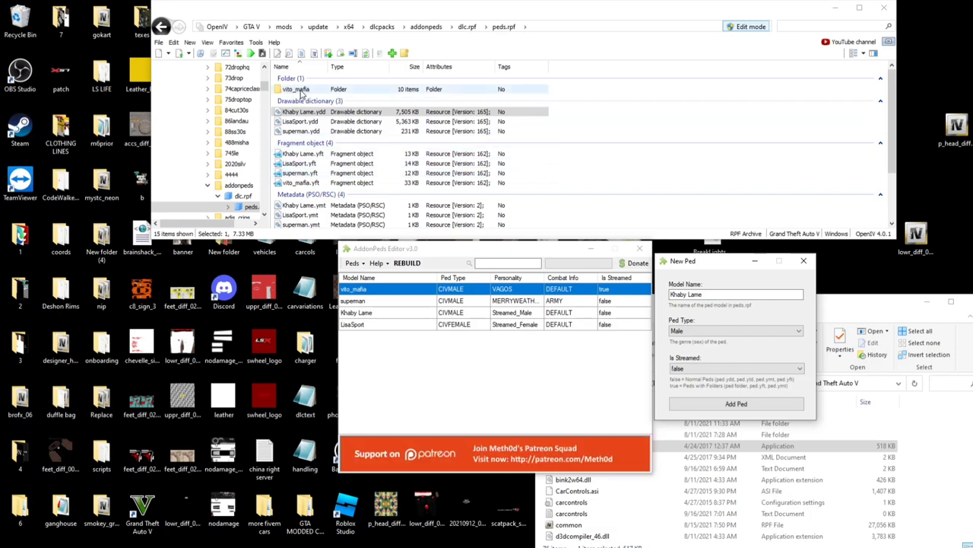
# Try the Is Streamed option as true, the setting for peds with folders, and return it to false.
pyautogui.click(715, 369)
pyautogui.click(685, 385)
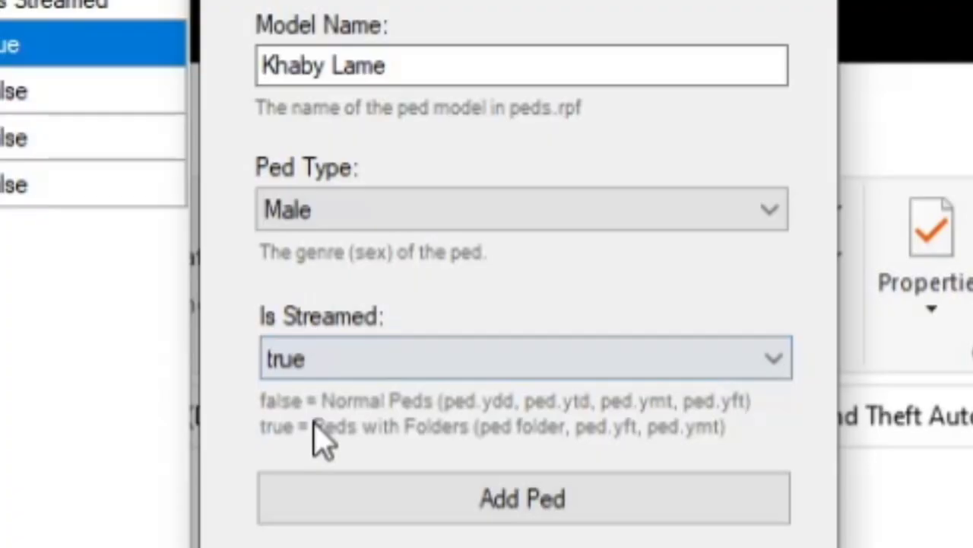
pyautogui.click(387, 369)
pyautogui.click(316, 397)
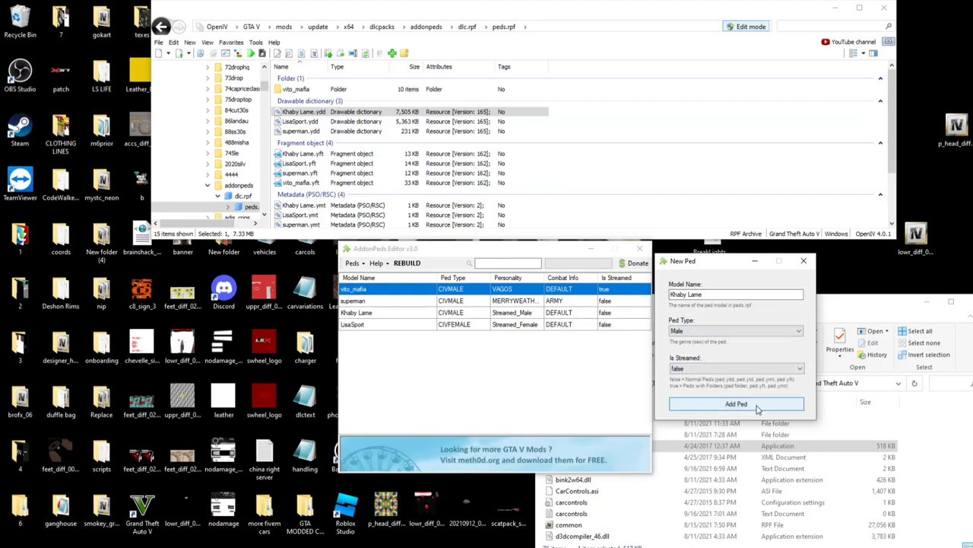
# Close the New Ped form without adding the entry, and close AddonPeds Editor, the game folder and OpenIV.
pyautogui.click(794, 262)
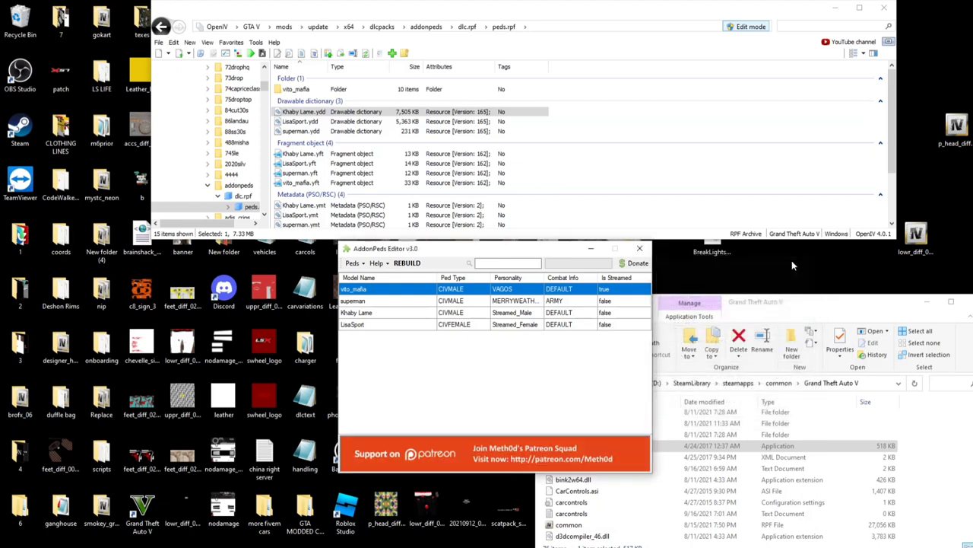
pyautogui.click(640, 251)
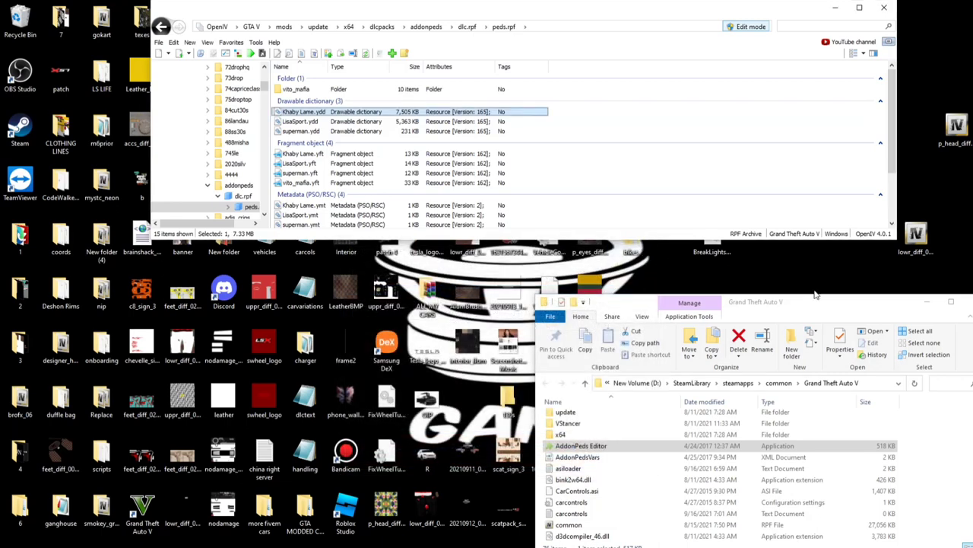
pyautogui.click(967, 304)
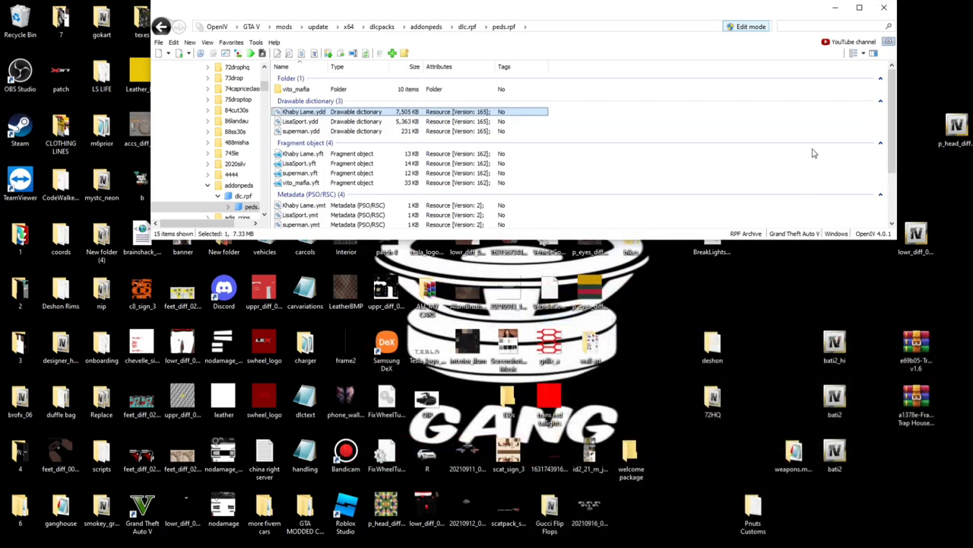
pyautogui.click(884, 7)
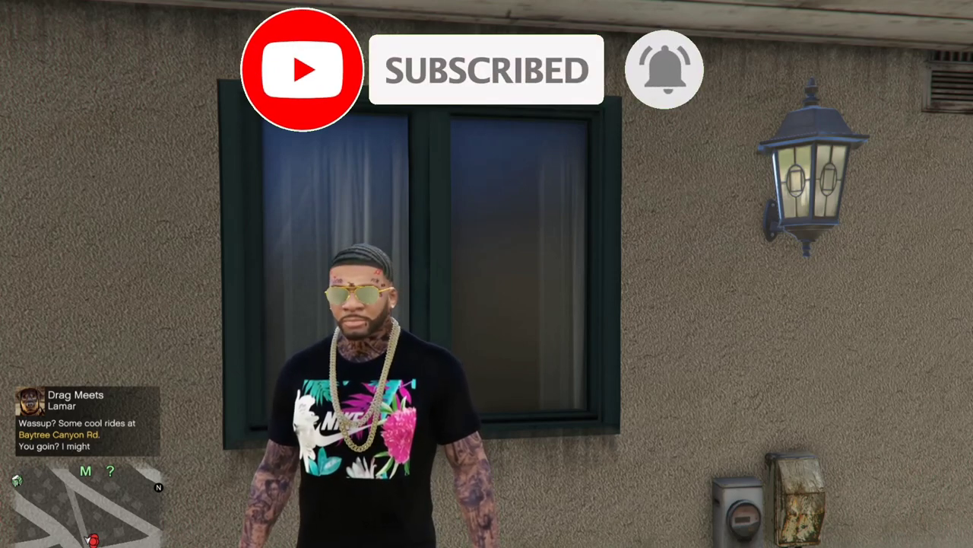
pyautogui.press('w')
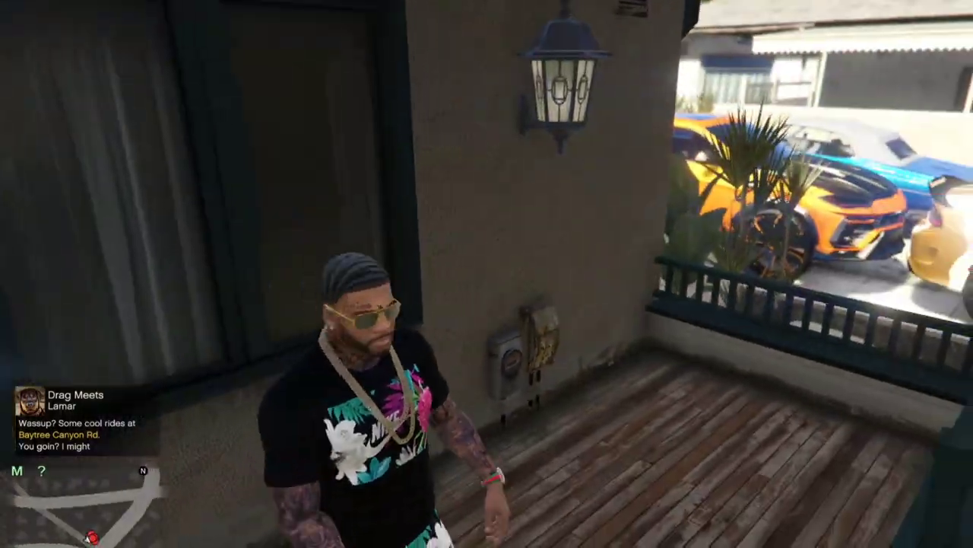
pyautogui.press('w')
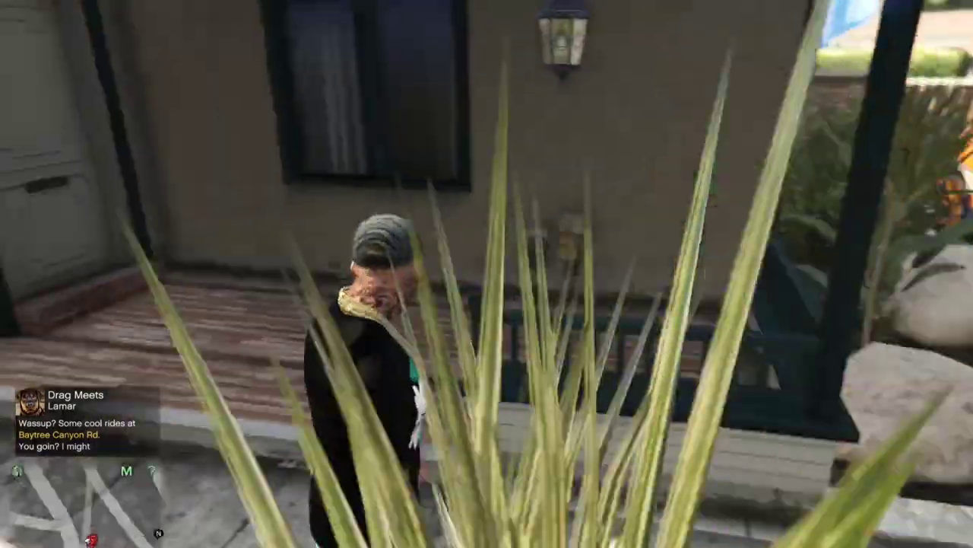
pyautogui.press('w')
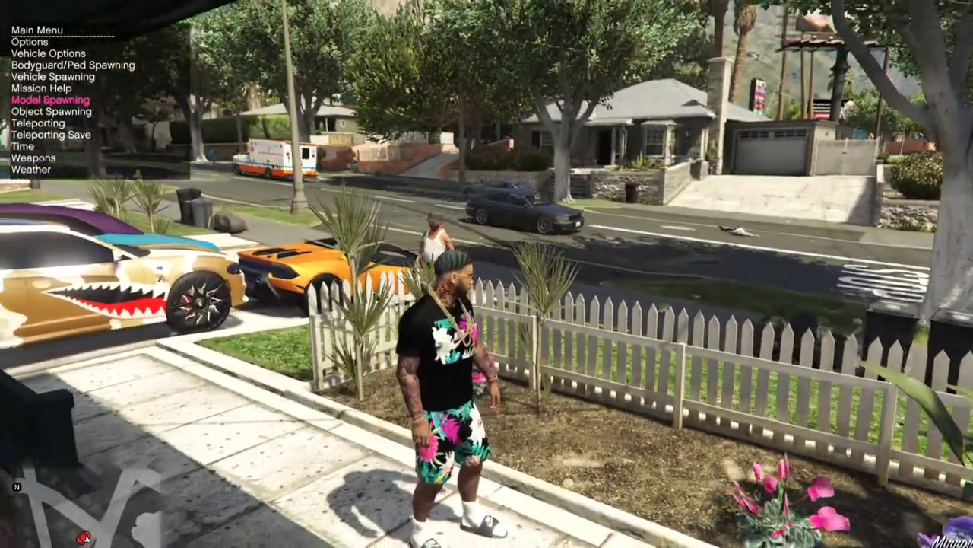
# Open the trainer's Clothes Menu from Model Spawning and change the Upper clothing's texture to 12.
pyautogui.press('KP_5')
pyautogui.press('KP_5')
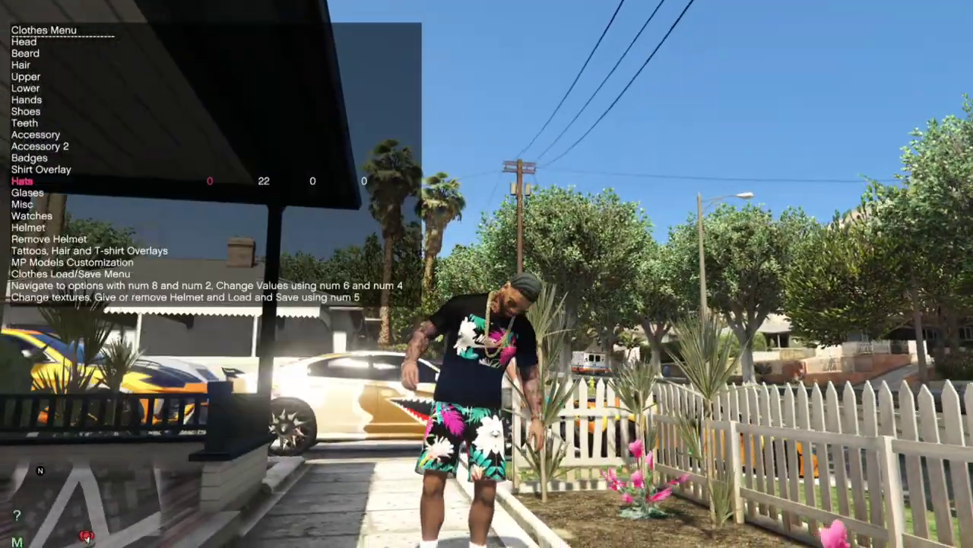
pyautogui.press('KP_8')
pyautogui.press('KP_8')
pyautogui.press('KP_8')
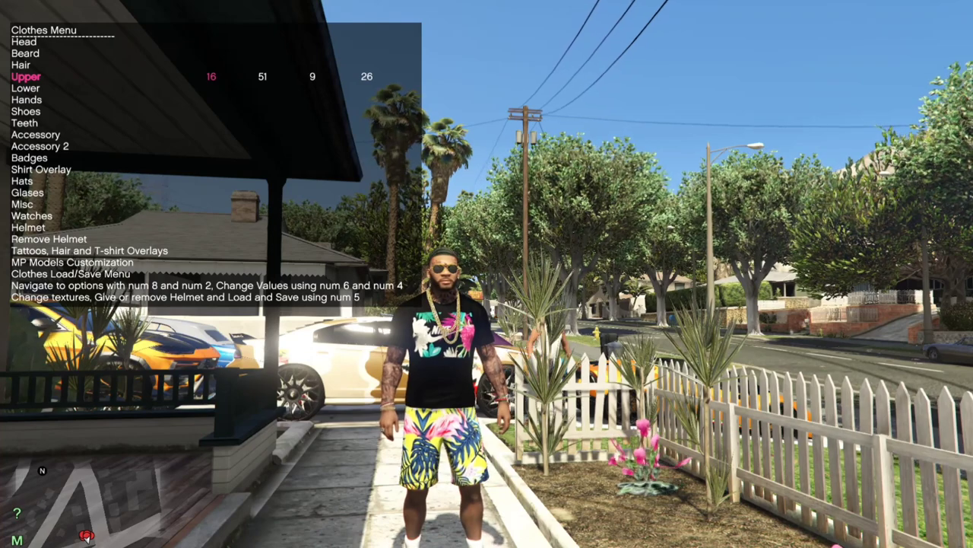
pyautogui.press('KP_4')
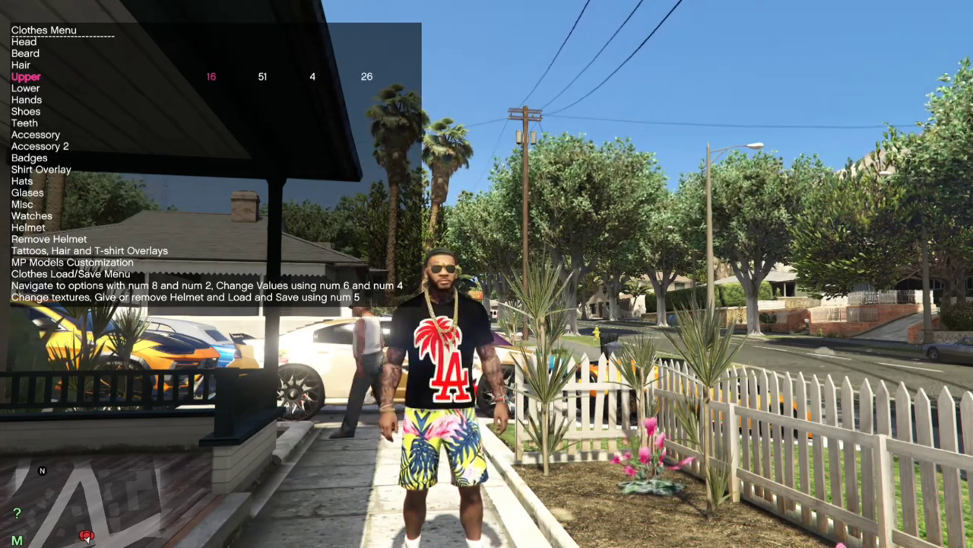
pyautogui.press('KP_4')
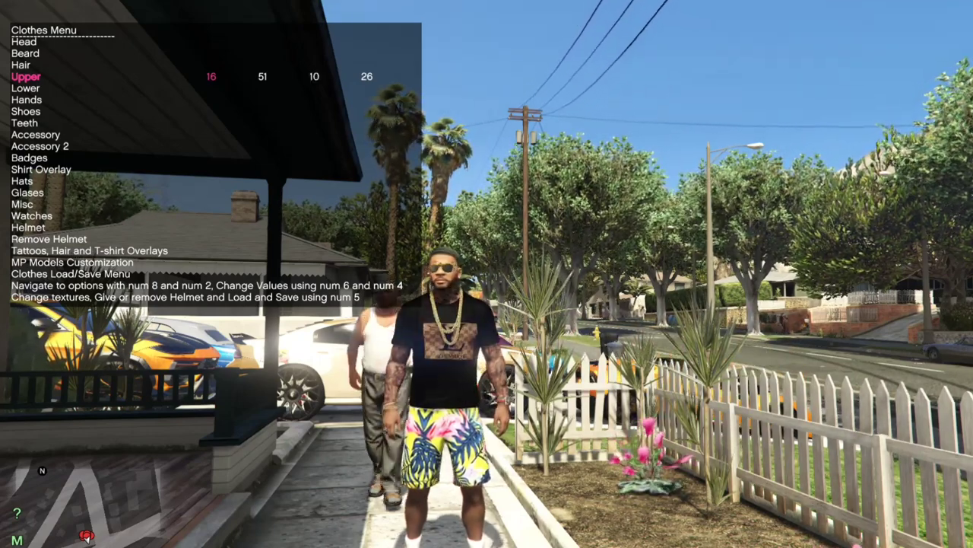
pyautogui.press('KP_6')
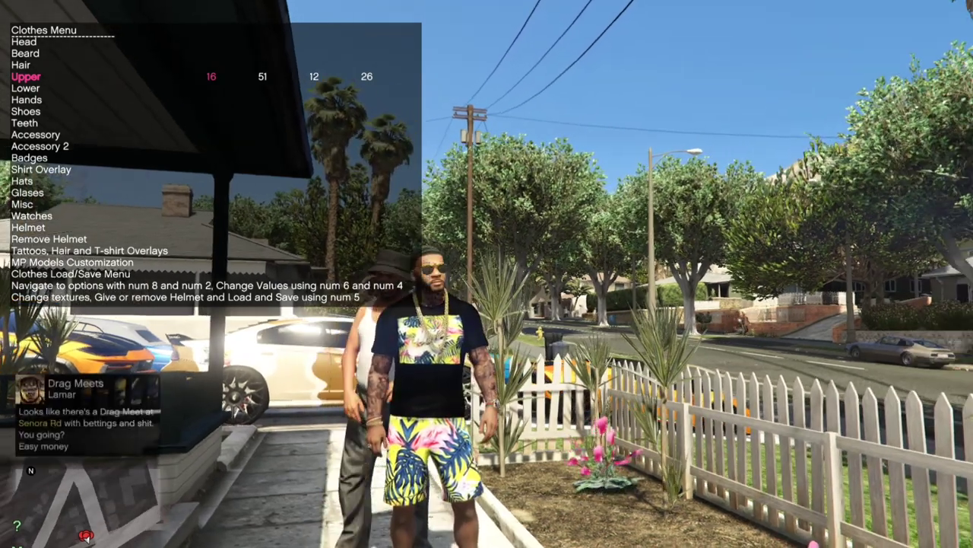
# Put a yellow and blue patterned bucket hat on the character, and close the trainer menus.
pyautogui.press('KP_2')
pyautogui.press('KP_2')
pyautogui.press('KP_2')
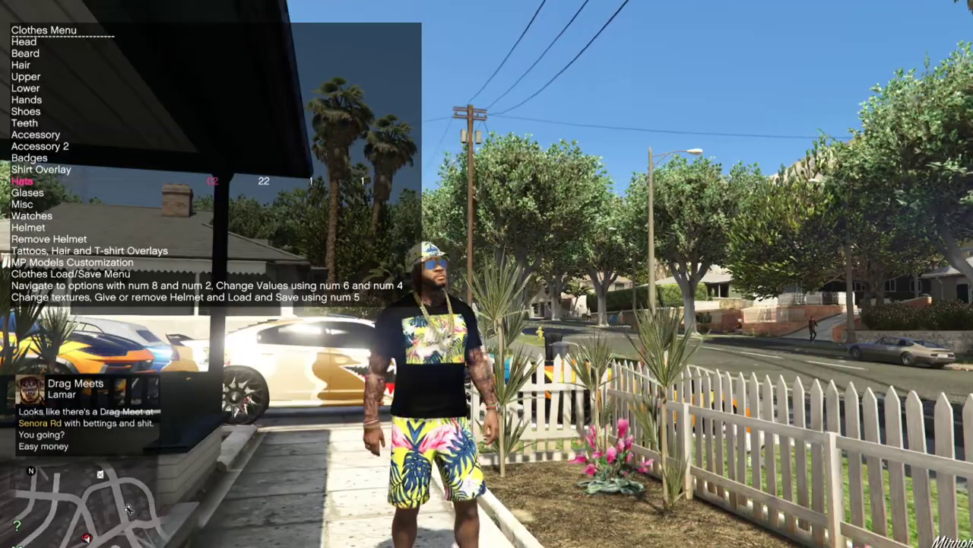
pyautogui.press('KP_0')
pyautogui.press('KP_0')
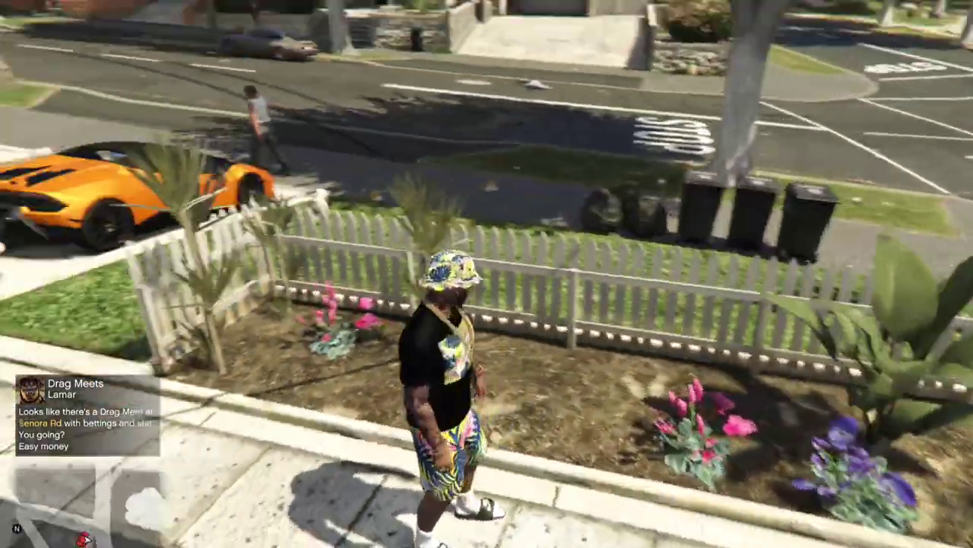
pyautogui.press('w')
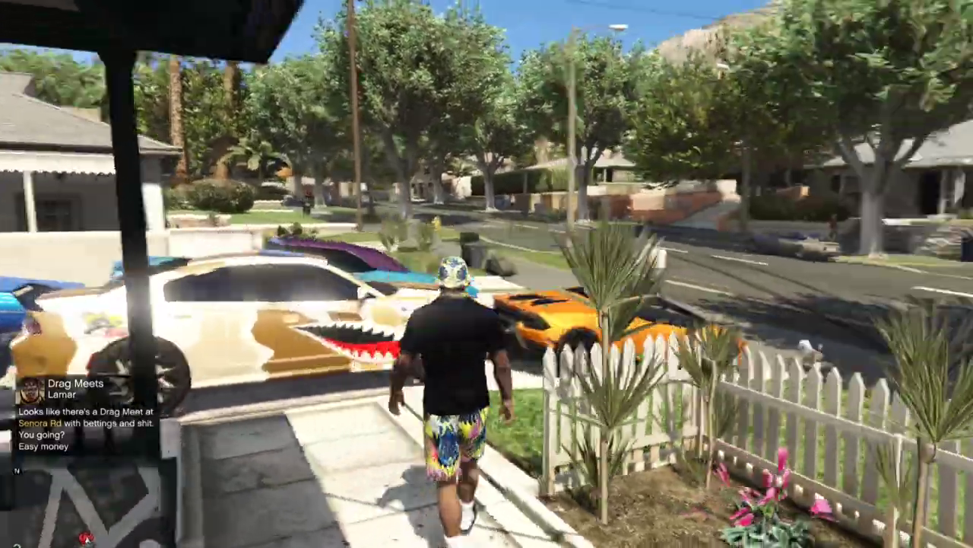
pyautogui.press('a')
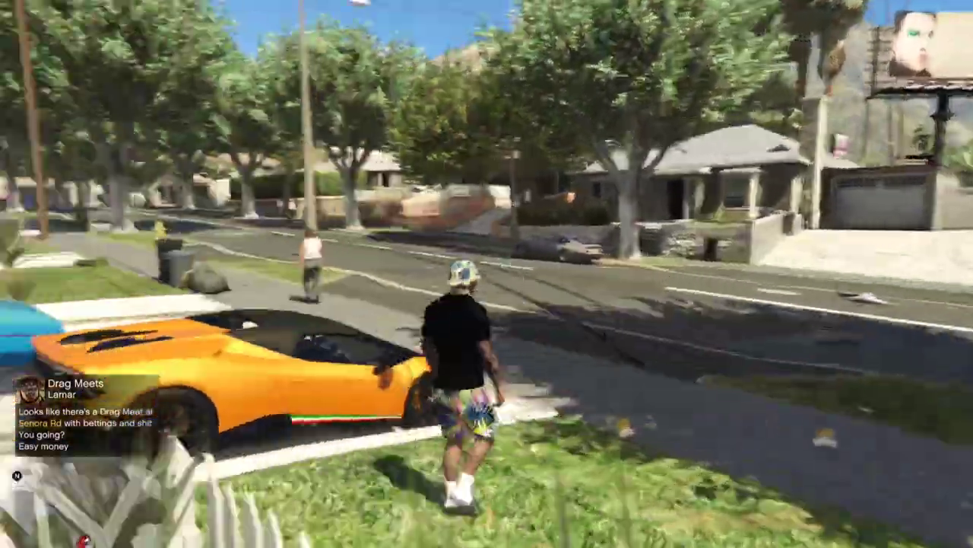
pyautogui.press('s')
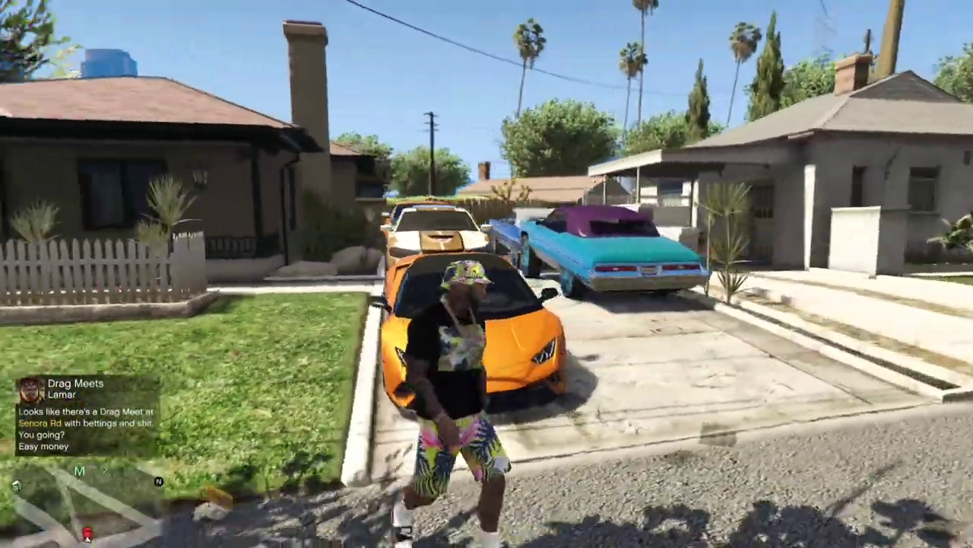
pyautogui.press('w')
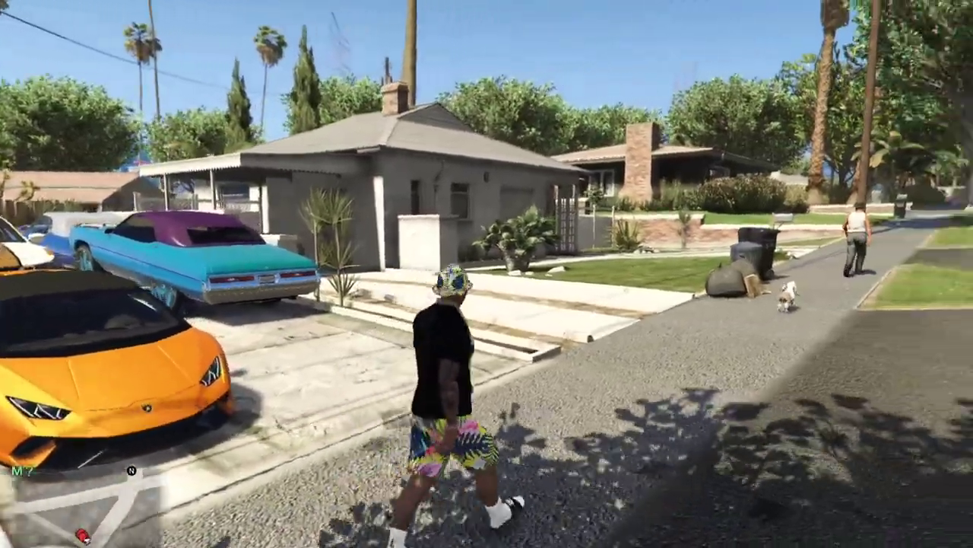
pyautogui.press('d')
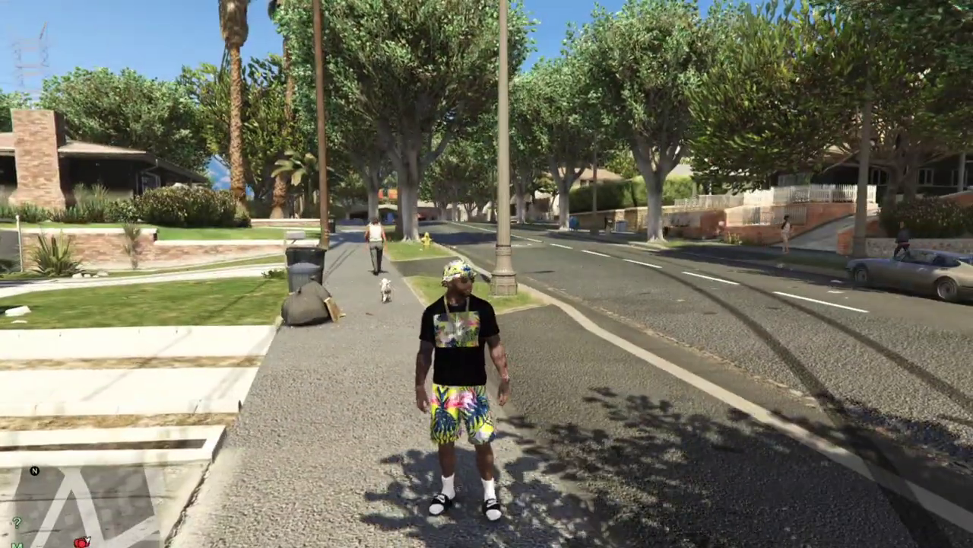